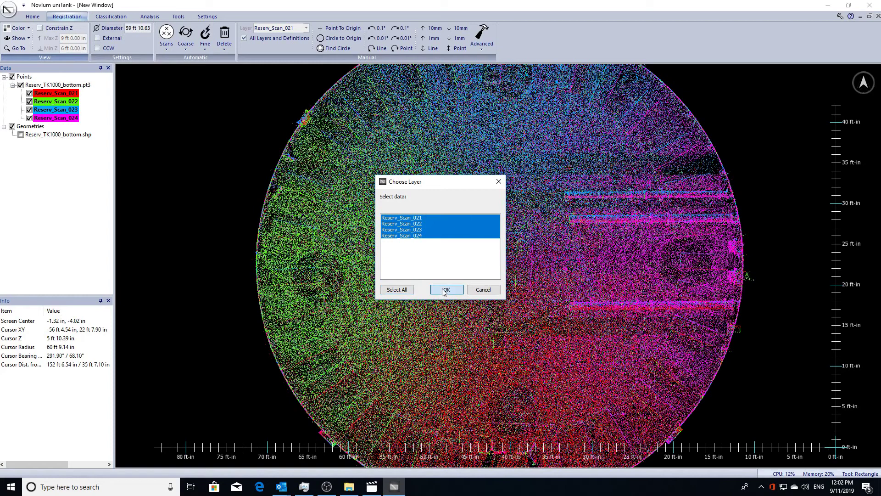
# Recolor all four Reserv_TK1000_bottom scan layers with a specific green color.
pyautogui.click(444, 290)
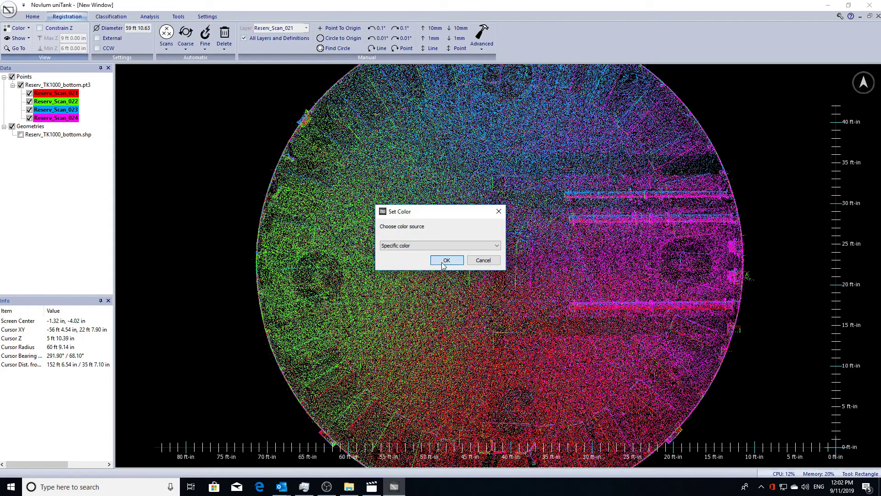
pyautogui.click(444, 262)
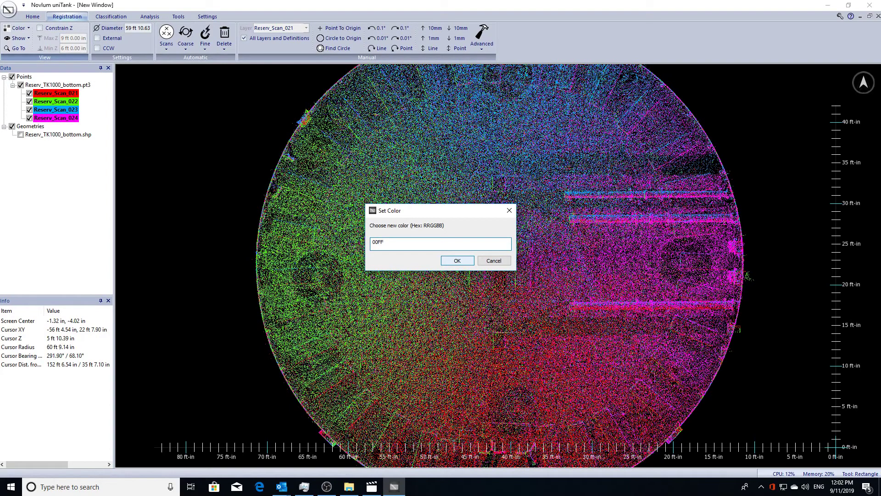
pyautogui.click(444, 262)
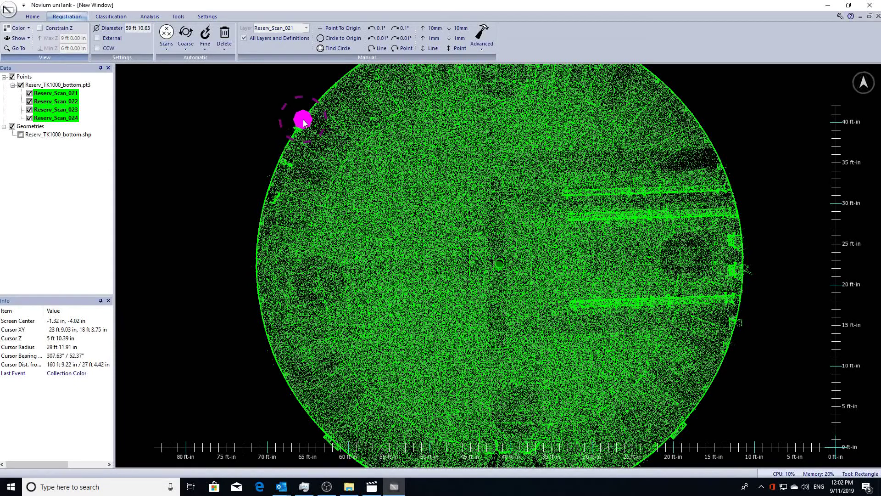
# Constrain the displayed points to a Z slice with a minimum of 5 ft and a maximum of 6 ft.
pyautogui.click(39, 30)
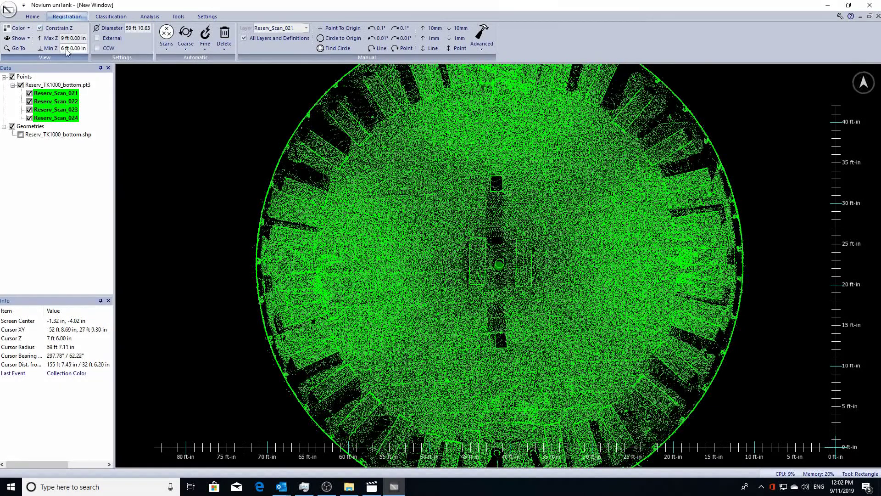
pyautogui.tripleClick(66, 49)
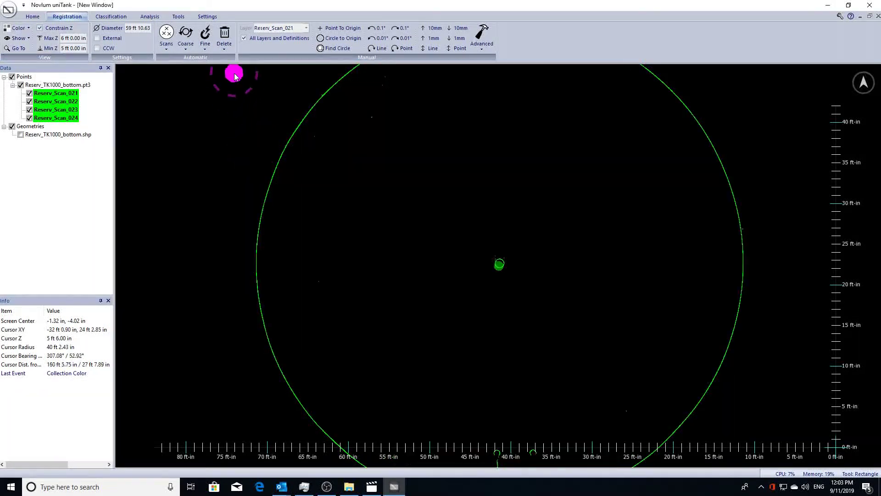
pyautogui.scroll(-2, 442, 273)
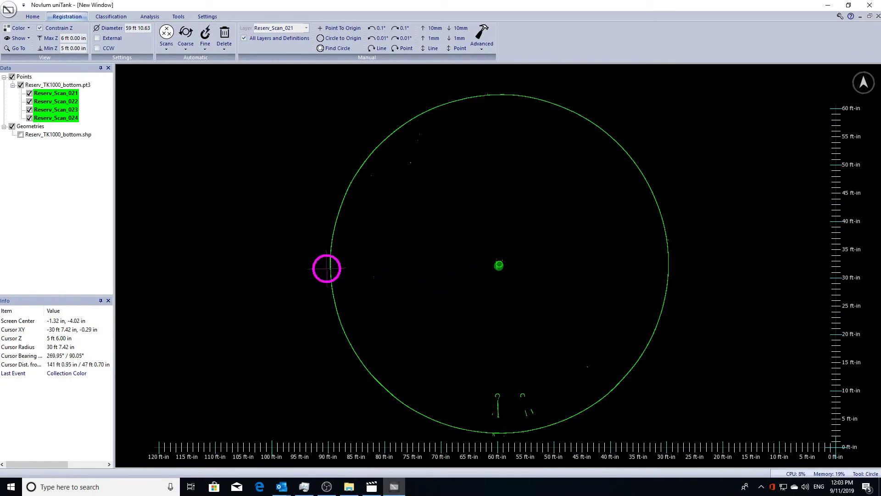
# Draw a circle about 60 ft 8 in in diameter around the tank shell and fit it with Find Circle between Z 5 ft and 6 ft.
pyautogui.click(328, 268)
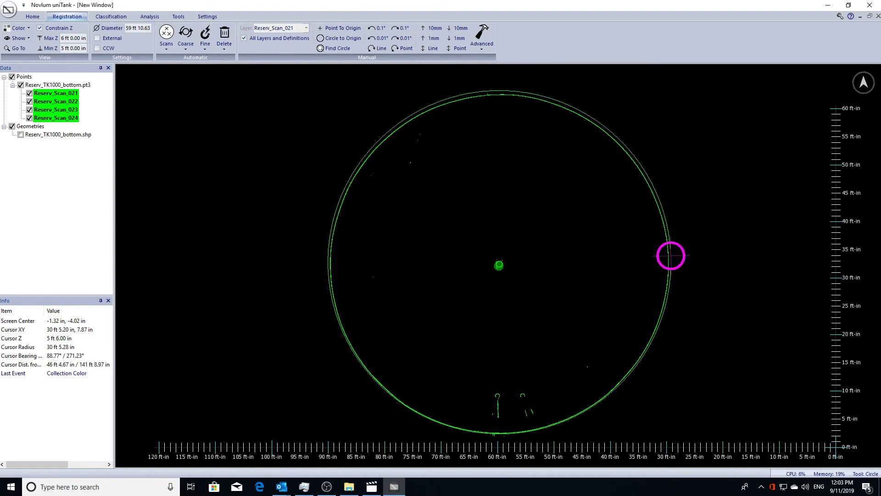
pyautogui.click(670, 256)
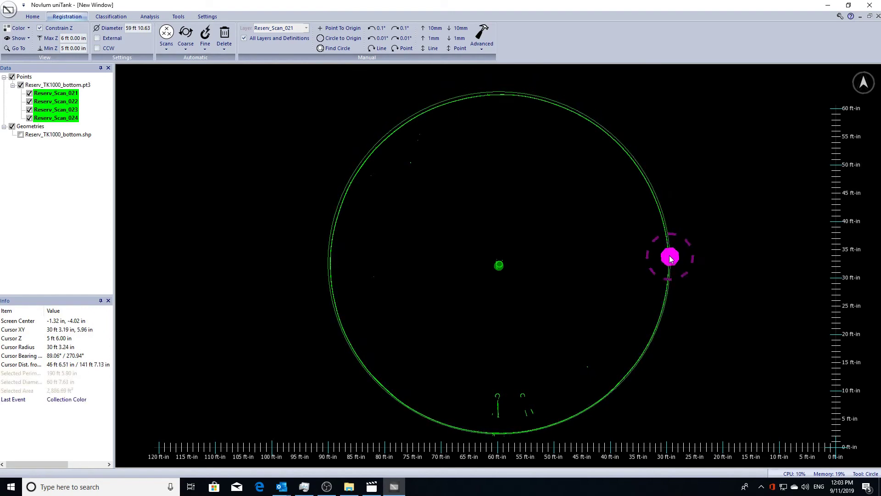
pyautogui.click(338, 49)
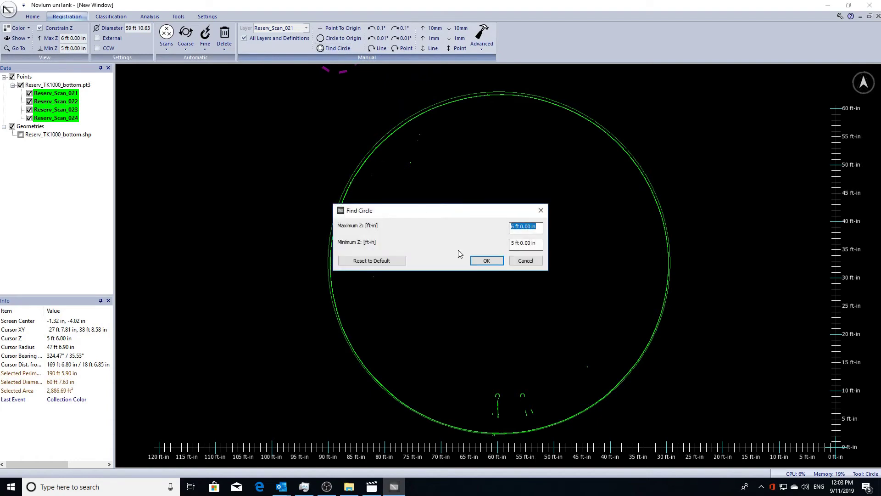
pyautogui.click(486, 261)
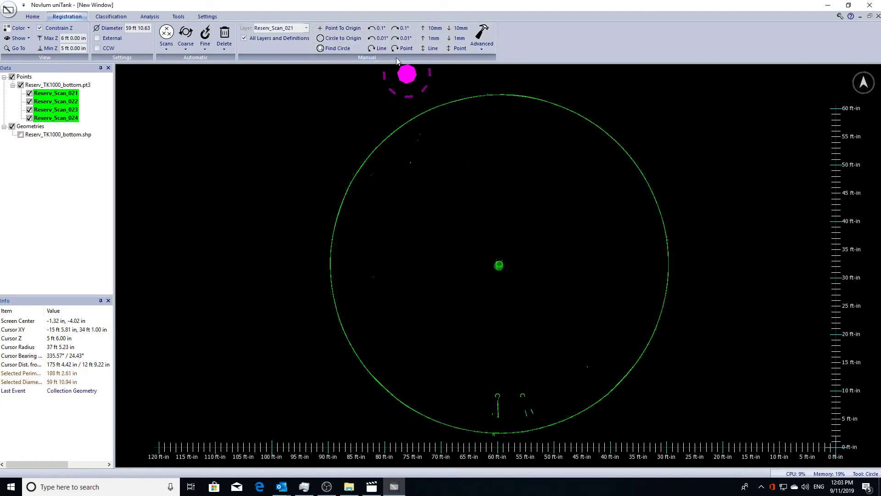
# Move the fitted circle with its scans to the origin and center the view on X 0, Y 0.
pyautogui.click(349, 39)
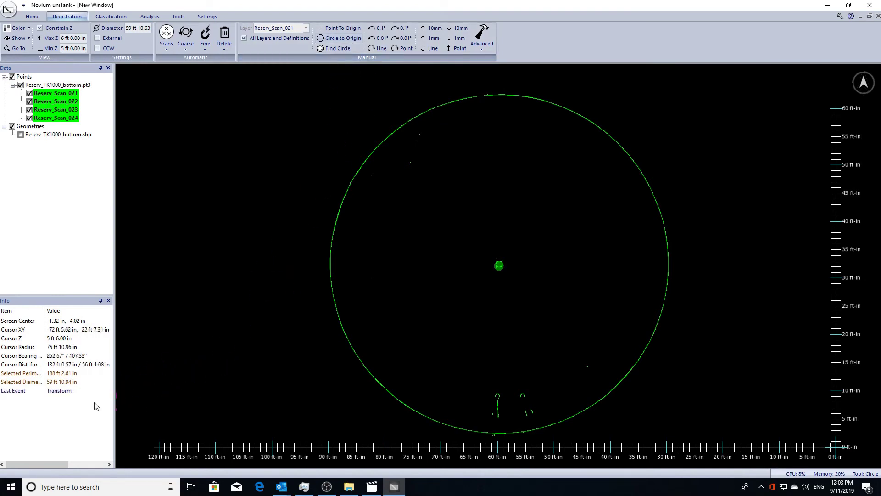
pyautogui.scroll(1, 489, 319)
pyautogui.scroll(4, 489, 319)
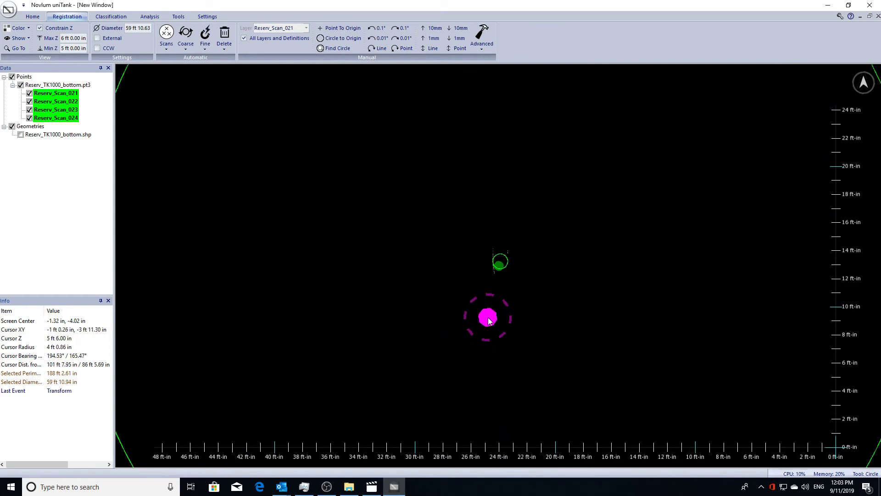
pyautogui.click(18, 48)
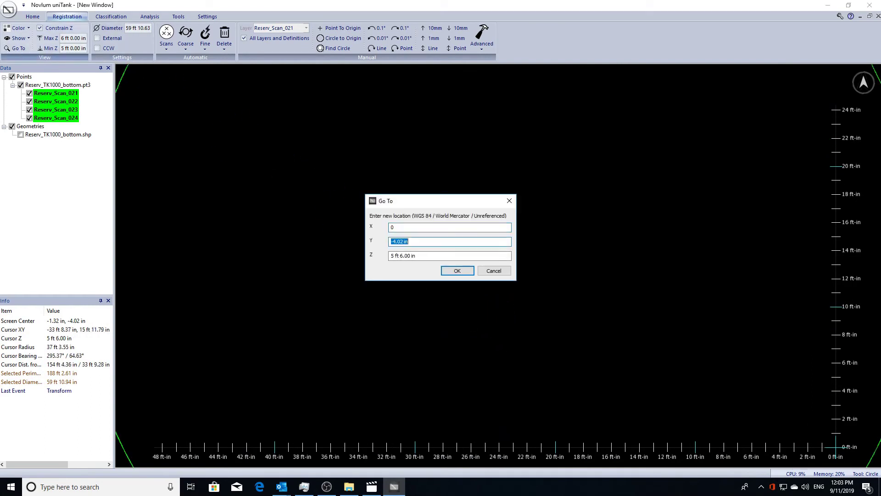
pyautogui.click(465, 273)
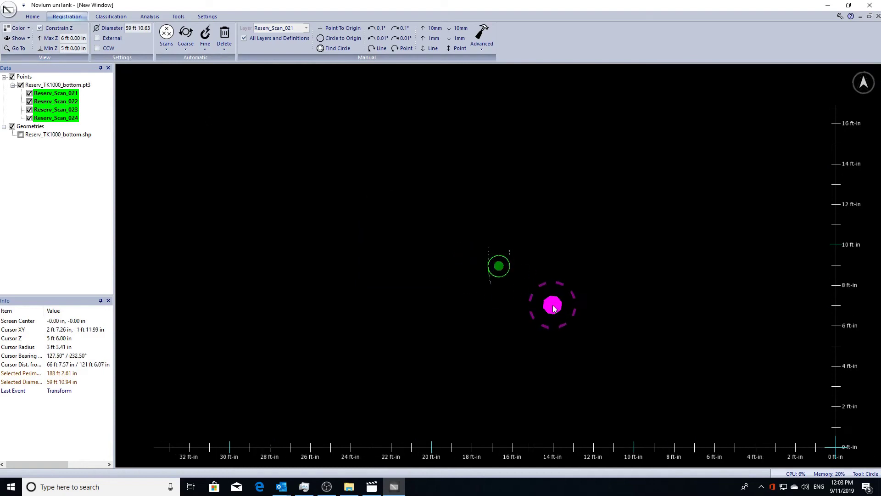
pyautogui.scroll(-5, 553, 307)
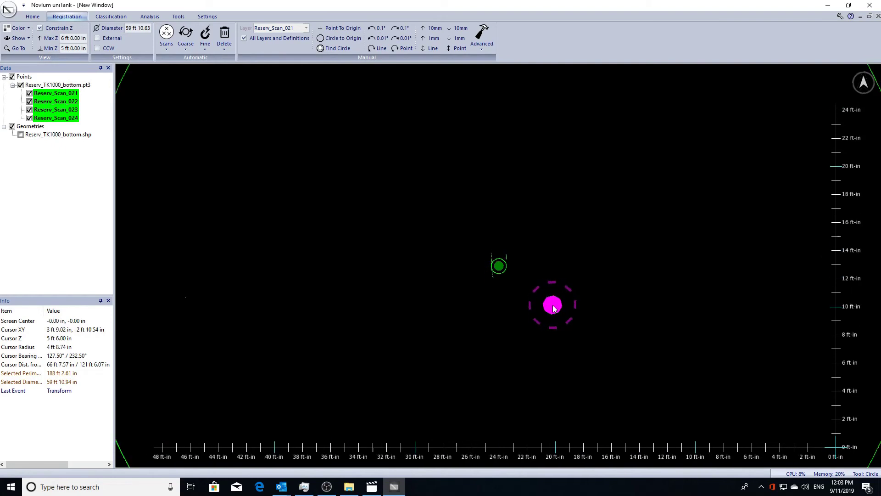
# Turn off the Z constraint and load all scan layers from the point file Reserv_TK1000_top.pt3.
pyautogui.click(40, 28)
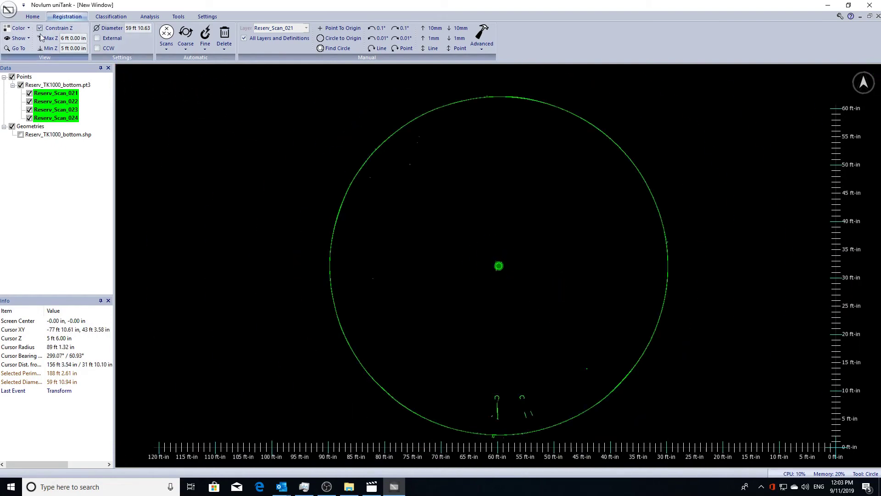
pyautogui.moveTo(604, 317); pyautogui.dragTo(601, 261, button='middle')
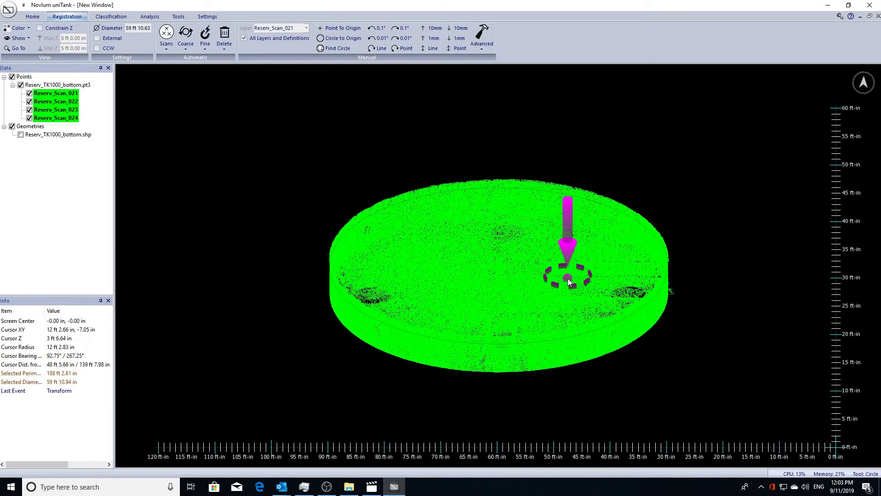
pyautogui.click(9, 9)
pyautogui.click(19, 39)
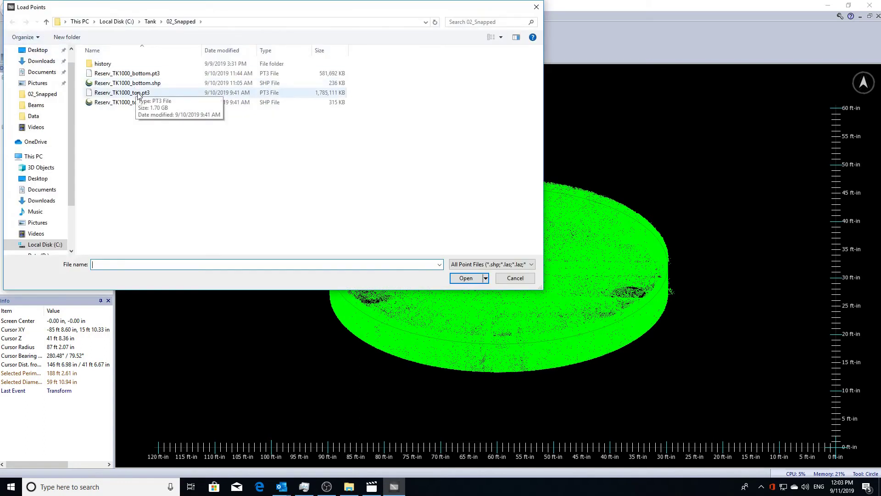
pyautogui.click(122, 92)
pyautogui.click(466, 278)
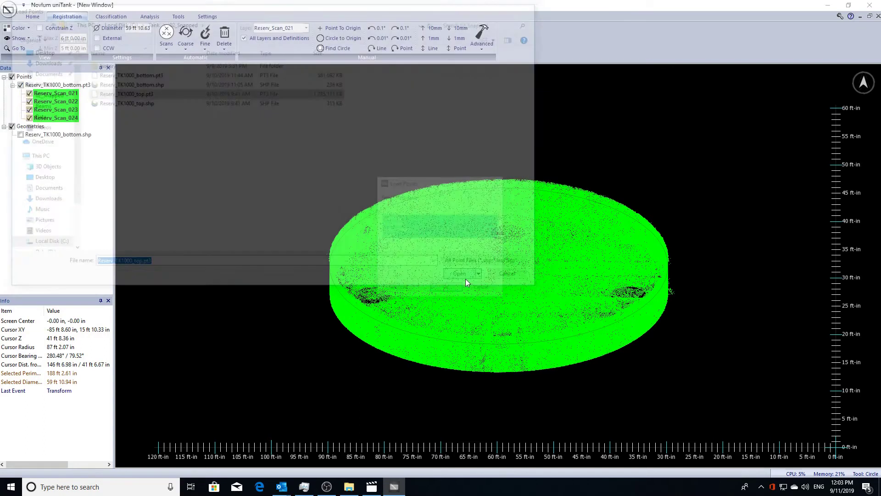
pyautogui.click(447, 289)
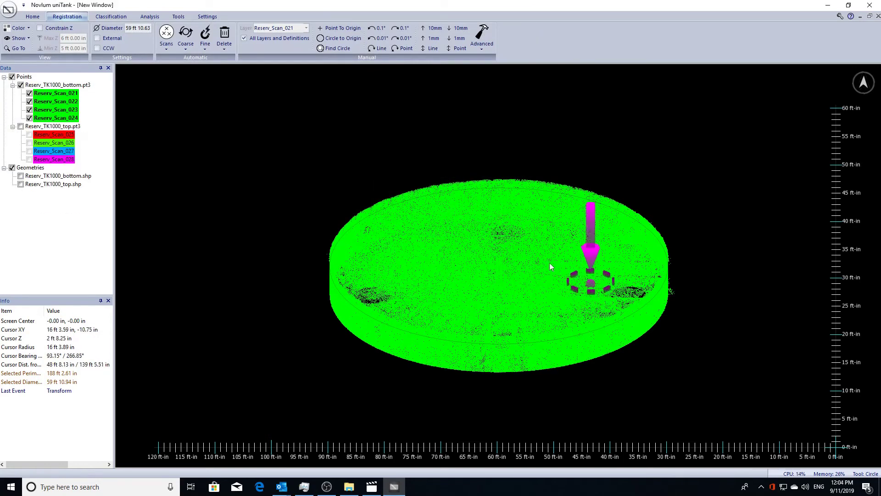
# Display the Reserv_TK1000_top.pt3 scans and make that collection active.
pyautogui.click(21, 126)
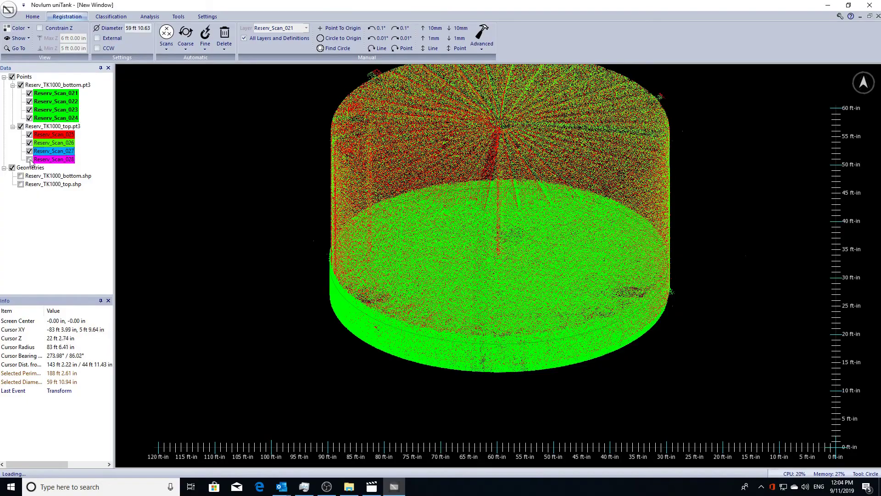
pyautogui.scroll(2, 511, 300)
pyautogui.moveTo(526, 292)
pyautogui.mouseDown(button='middle')
pyautogui.moveTo(528, 327)
pyautogui.moveTo(533, 280)
pyautogui.mouseUp(button='middle')
pyautogui.scroll(-2, 531, 325)
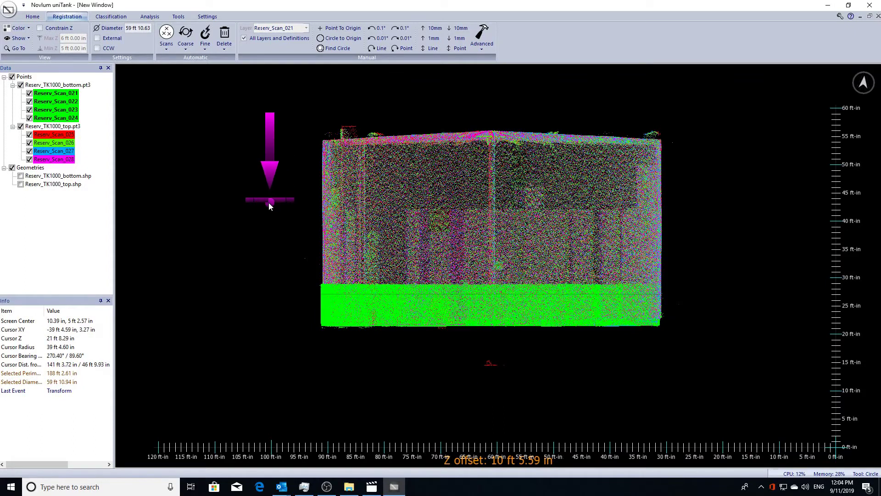
pyautogui.rightClick(55, 126)
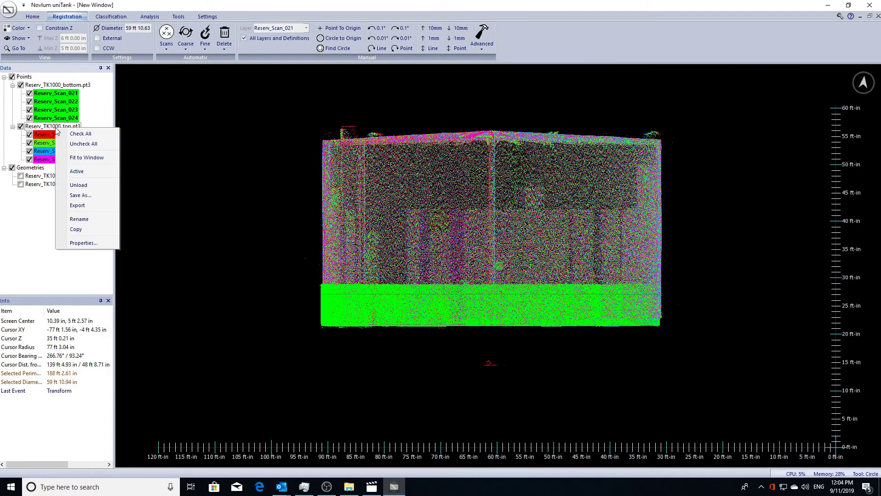
pyautogui.click(85, 172)
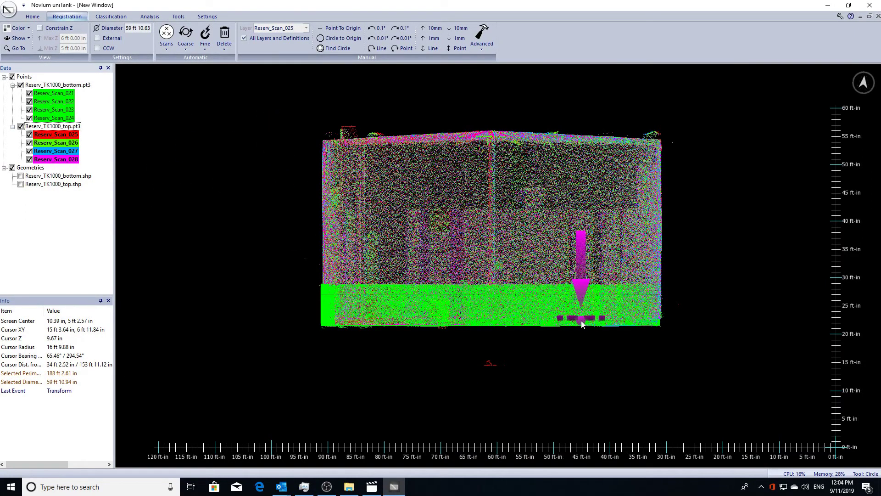
# Recolor all four Reserv_TK1000_top scan layers with a specific red color.
pyautogui.click(21, 28)
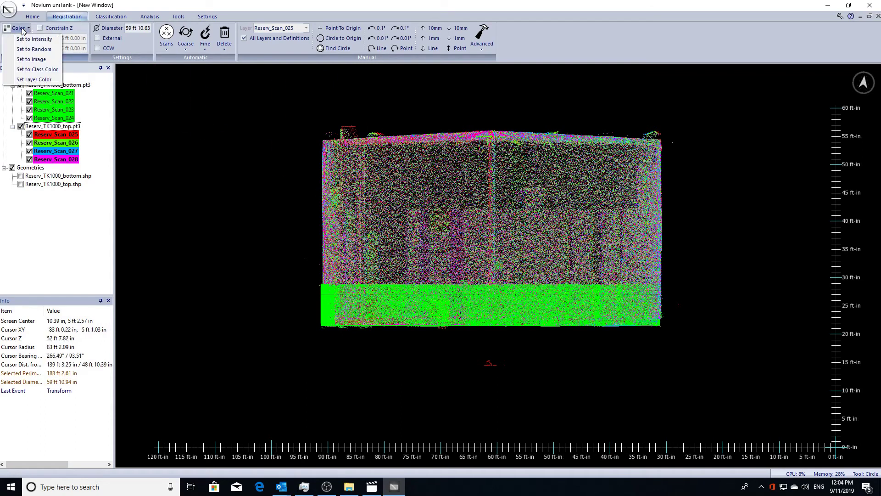
pyautogui.click(35, 80)
pyautogui.click(397, 289)
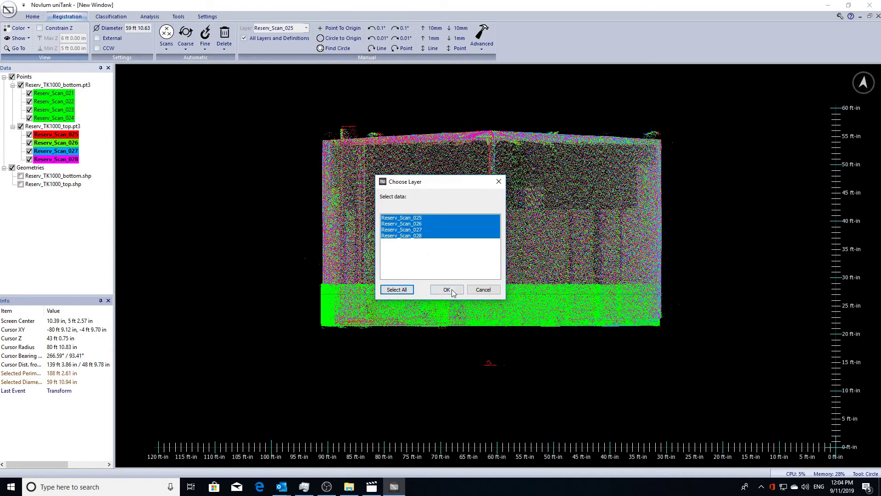
pyautogui.click(446, 289)
pyautogui.click(446, 261)
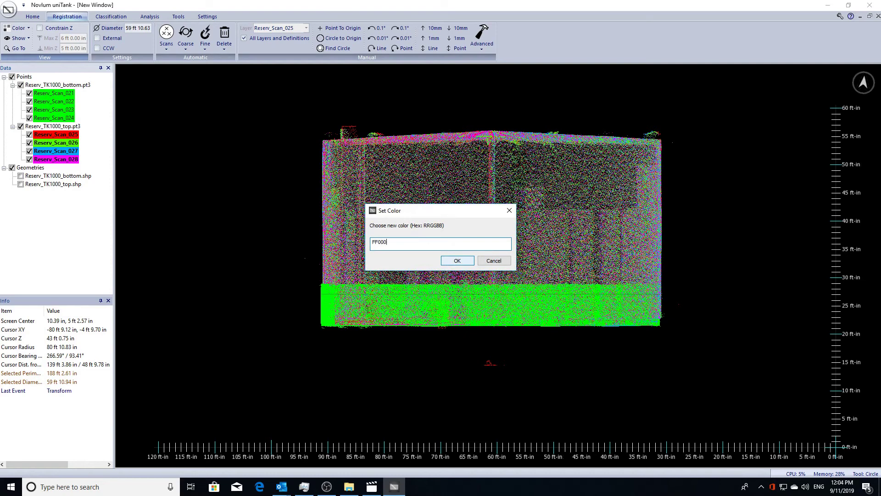
pyautogui.click(447, 260)
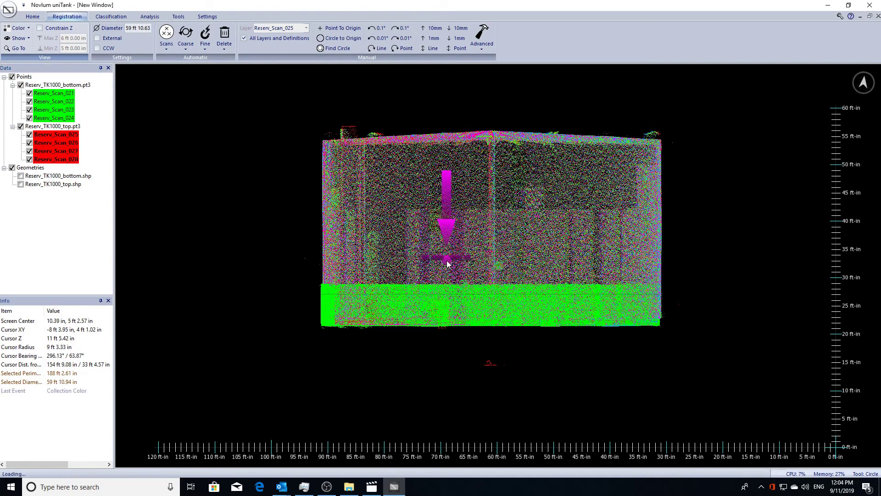
# Draw a line about 7 ft 9 in long over the height of the green bottom scans and shift the top scans up by it.
pyautogui.scroll(3, 511, 321)
pyautogui.moveTo(506, 304); pyautogui.dragTo(538, 346, button='middle')
pyautogui.scroll(-1, 539, 348)
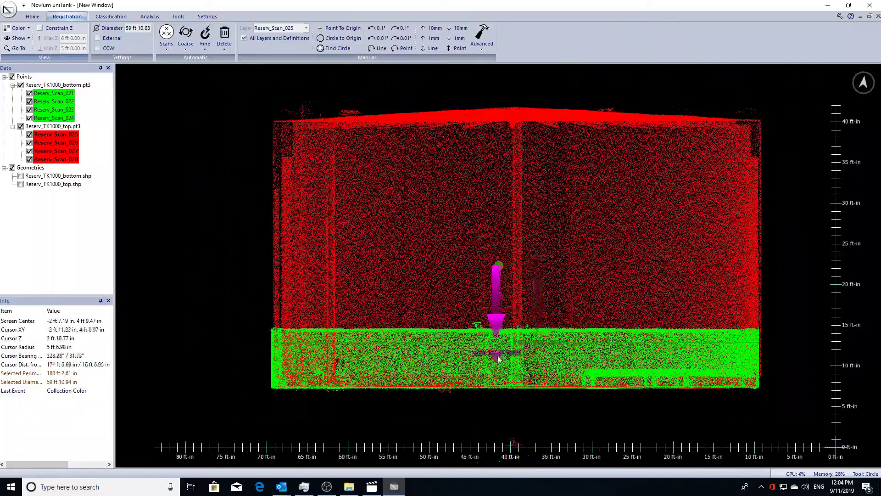
pyautogui.scroll(4, 501, 357)
pyautogui.moveTo(299, 382); pyautogui.dragTo(646, 198, button='middle')
pyautogui.moveTo(595, 278); pyautogui.dragTo(584, 228, button='middle')
pyautogui.scroll(-4, 630, 305)
pyautogui.moveTo(634, 309); pyautogui.dragTo(402, 352, button='middle')
pyautogui.moveTo(548, 343); pyautogui.dragTo(566, 353, button='middle')
pyautogui.press('l')
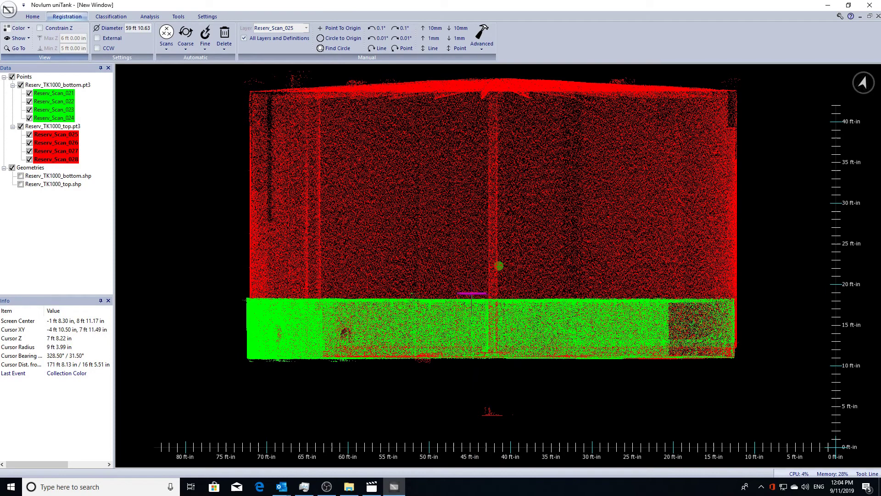
pyautogui.click(426, 48)
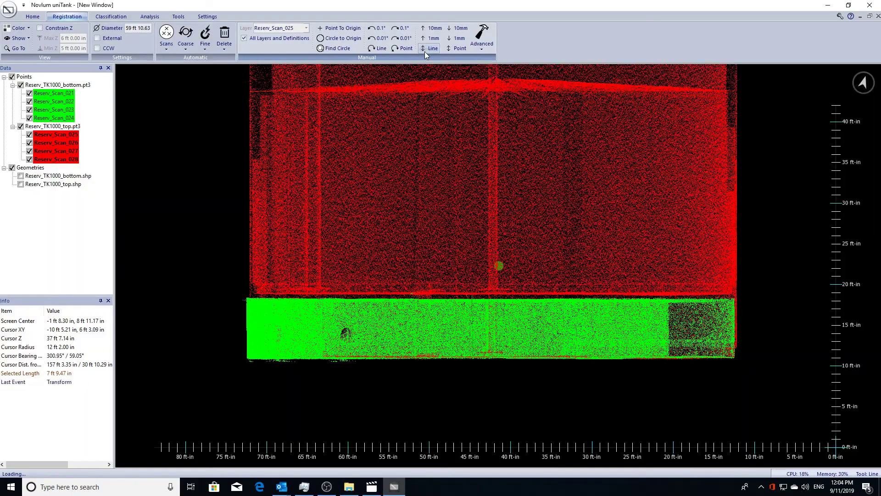
# Constrain Z again and raise the displayed slice to 7–8 ft so both scan collections can be compared.
pyautogui.scroll(5, 546, 298)
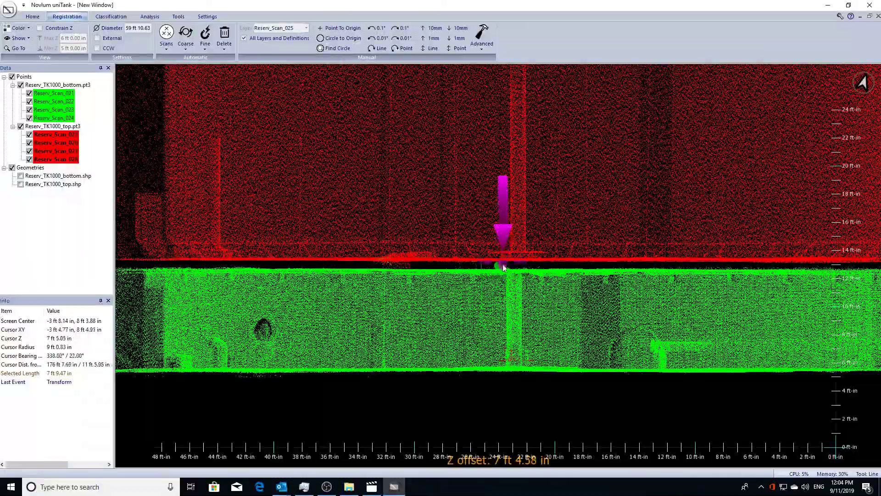
pyautogui.moveTo(620, 331); pyautogui.dragTo(626, 374, button='middle')
pyautogui.scroll(-3, 626, 417)
pyautogui.click(39, 29)
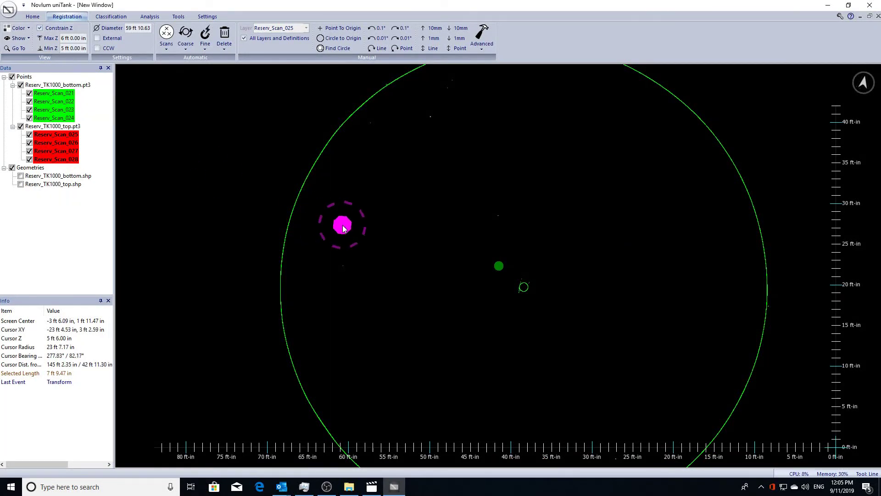
pyautogui.press('pageup')
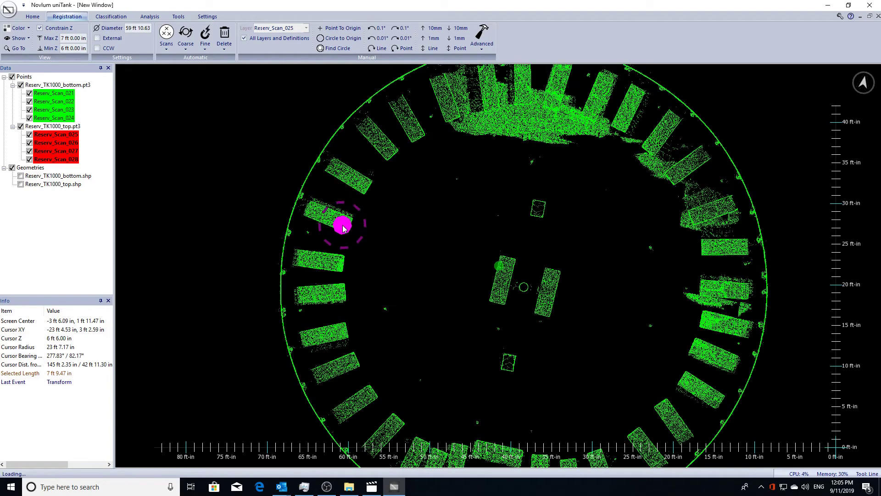
pyautogui.press('pageup')
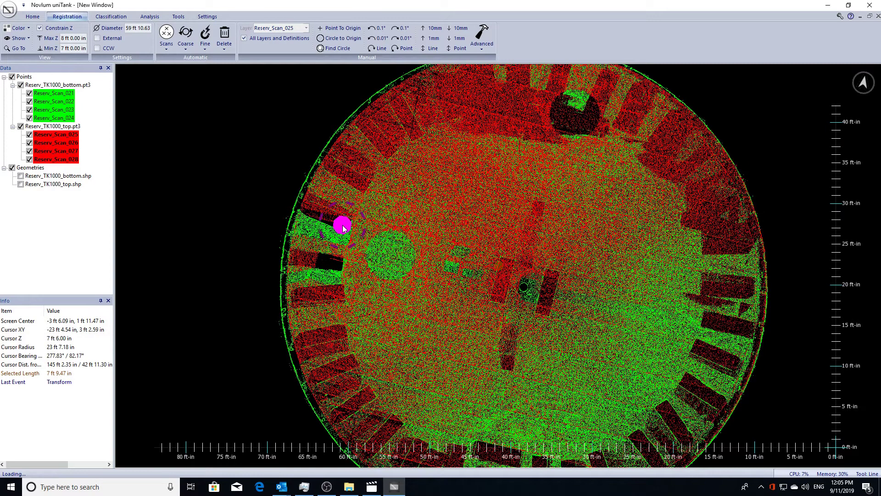
# Raise the displayed slice to 10–11 ft and draw a circle about 60 ft 9 in in diameter around the red tank wall.
pyautogui.press('pageup')
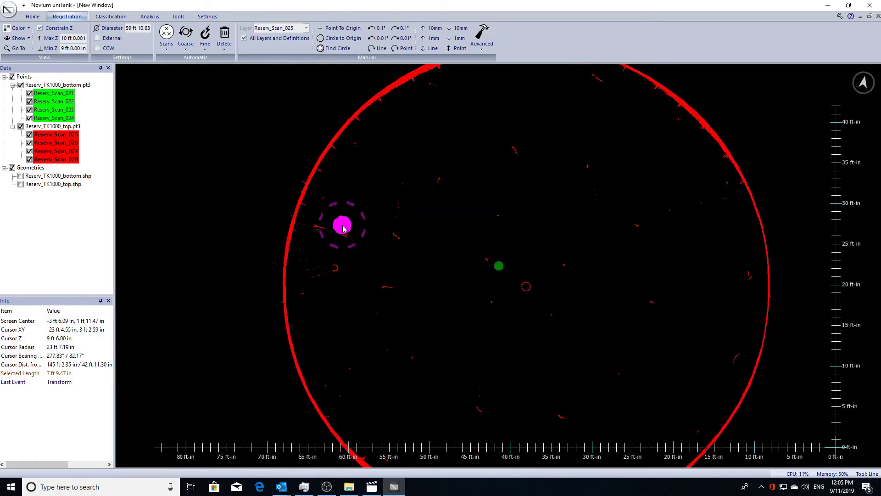
pyautogui.press('pageup')
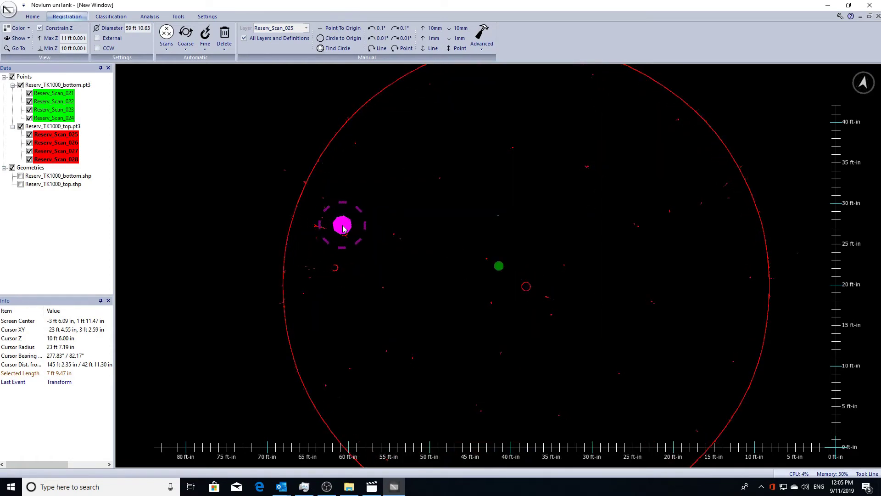
pyautogui.scroll(-1, 433, 262)
pyautogui.moveTo(434, 262); pyautogui.dragTo(431, 249, button='middle')
pyautogui.moveTo(461, 282); pyautogui.dragTo(474, 294, button='right')
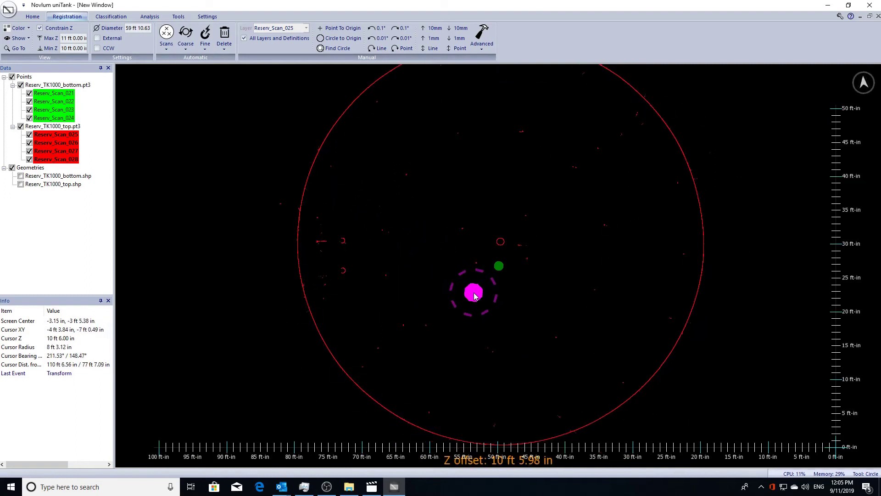
pyautogui.scroll(-1, 474, 293)
pyautogui.press('c')
pyautogui.click(335, 298)
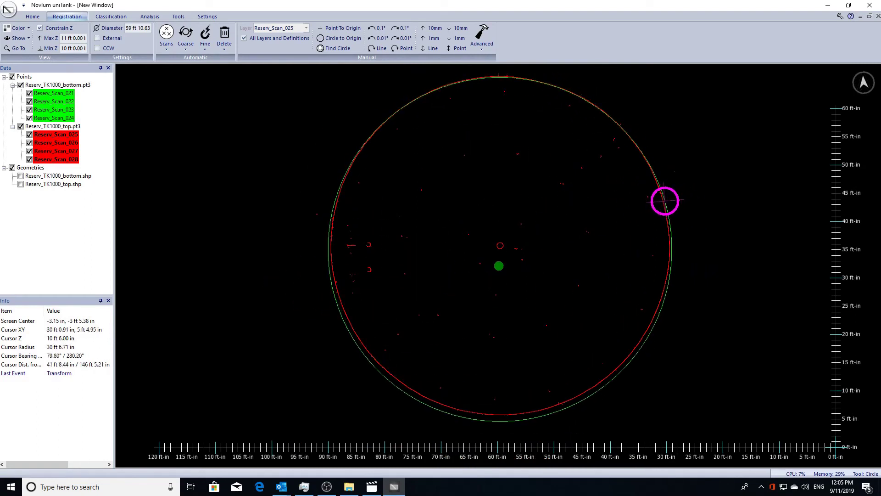
pyautogui.click(664, 201)
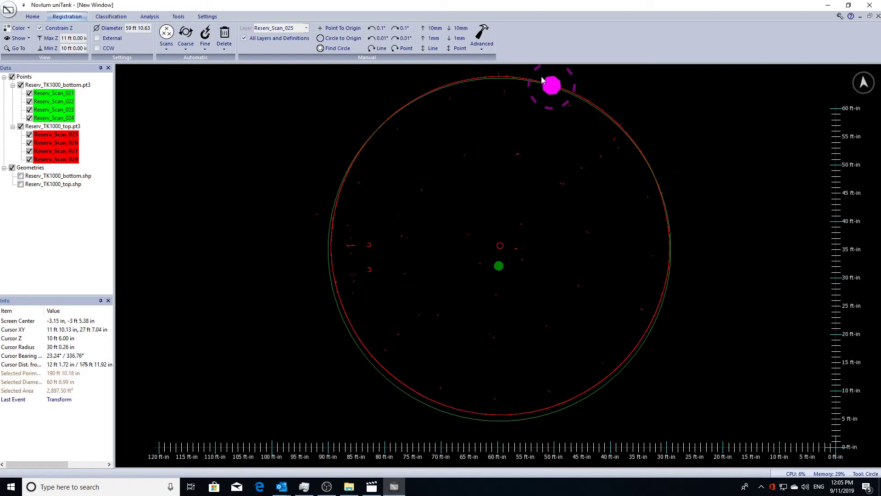
# Fit the circle to the wall with Find Circle between 10 and 11 ft and move the top scans' circle center to the origin.
pyautogui.click(331, 50)
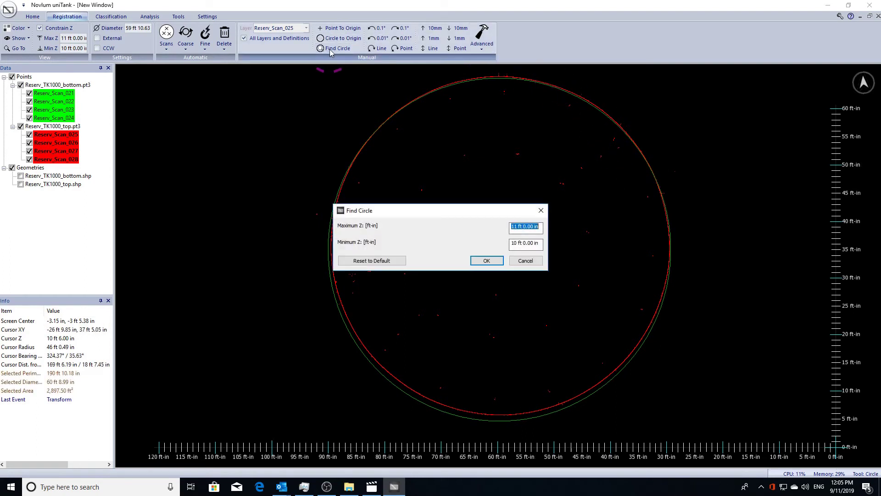
pyautogui.click(487, 261)
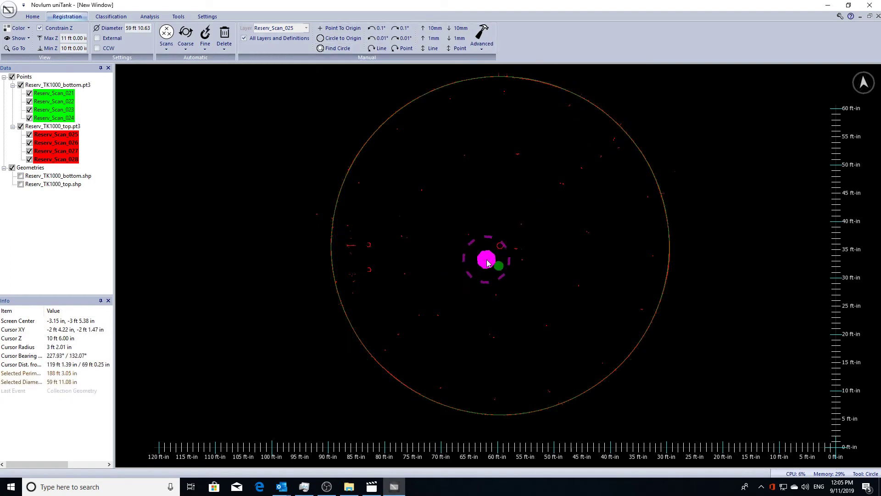
pyautogui.click(329, 39)
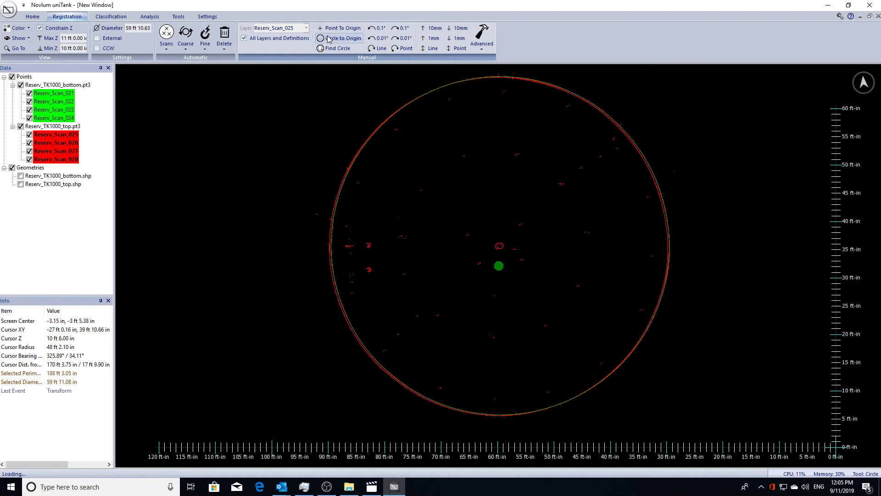
# Center the view on the origin (0, 0) and check the centering of the red center pipe and tank wall.
pyautogui.scroll(2, 448, 236)
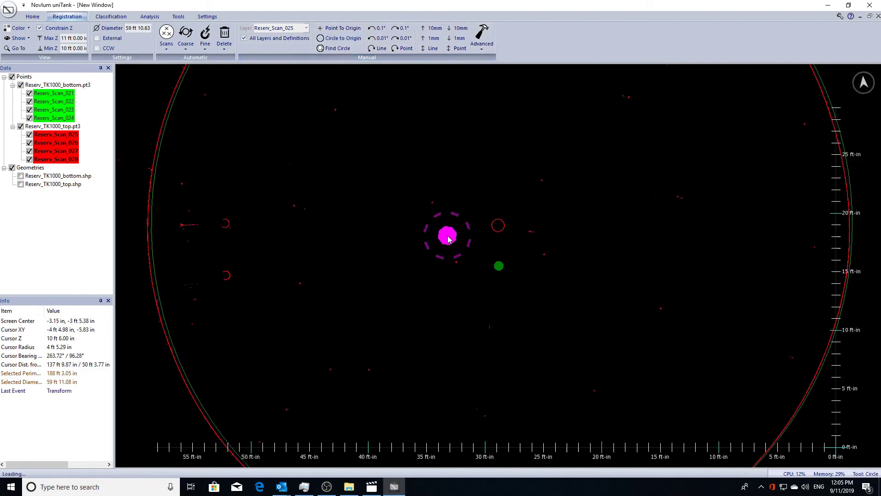
pyautogui.click(17, 48)
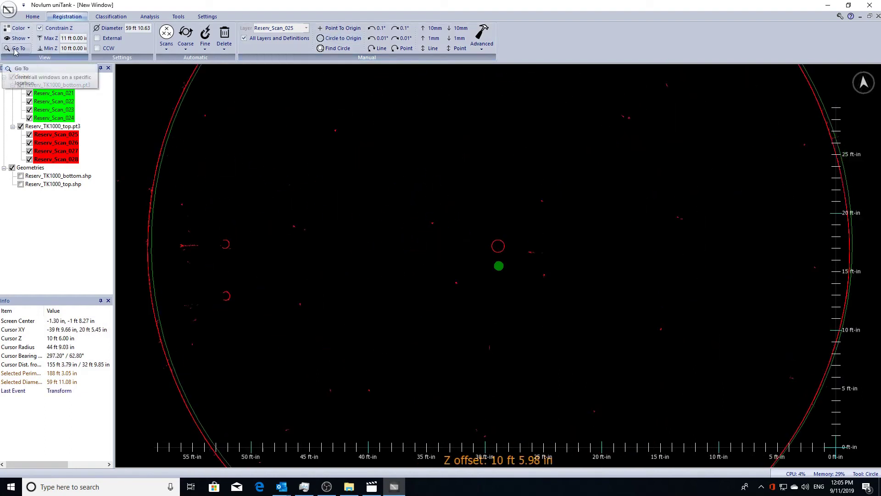
pyautogui.write('0')
pyautogui.press('Tab')
pyautogui.press('Return')
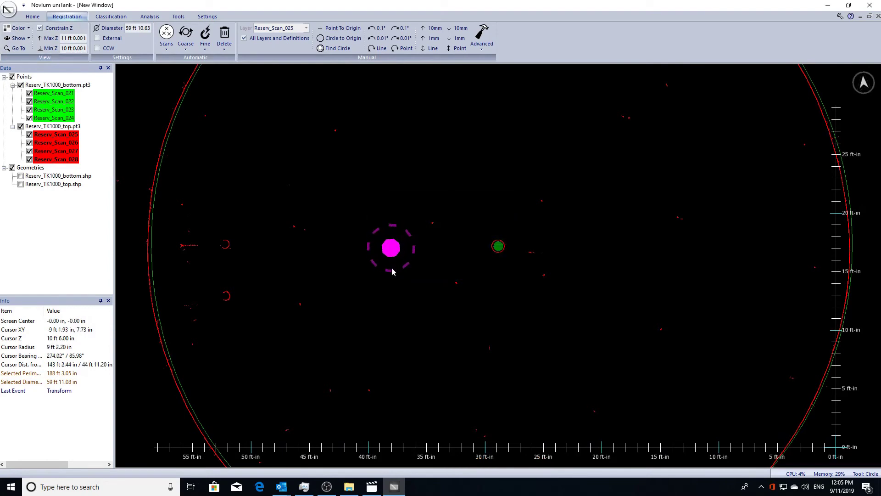
pyautogui.scroll(3, 565, 318)
pyautogui.scroll(-1, 565, 319)
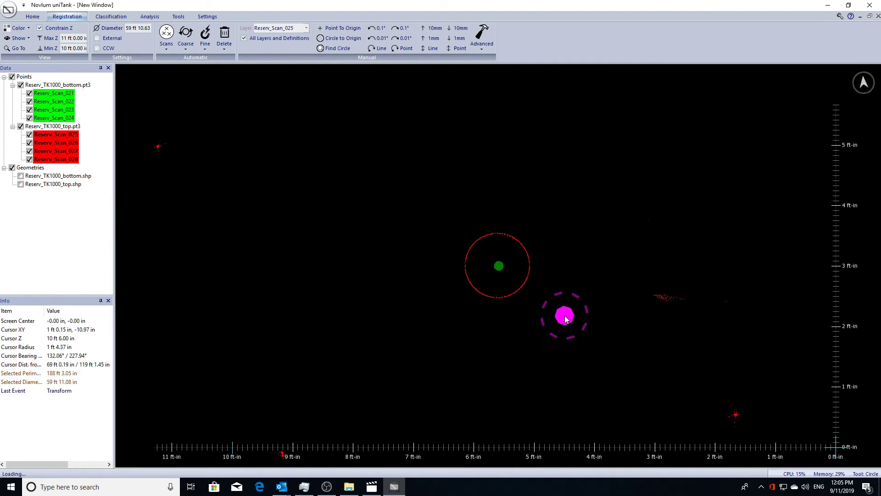
pyautogui.scroll(-5, 565, 318)
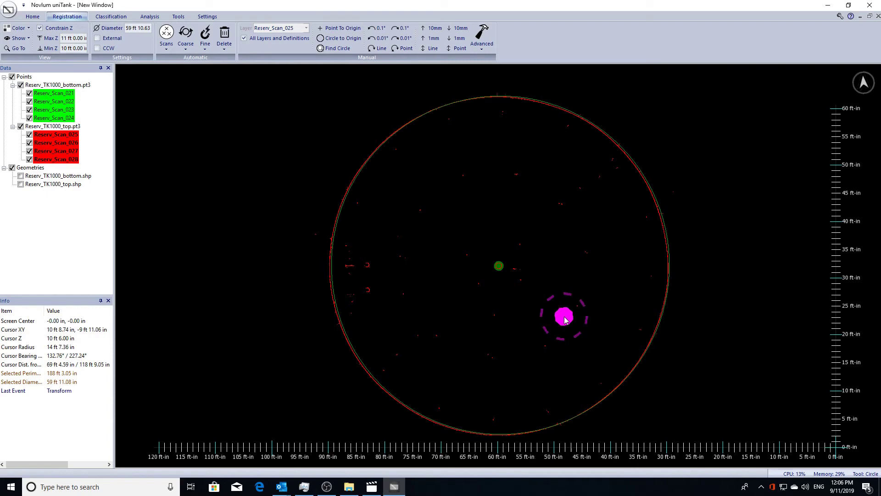
# Look through the slices between 5–6 ft and 9–10 ft for pipe features that both scan collections share.
pyautogui.press('pagedown')
pyautogui.press('pagedown')
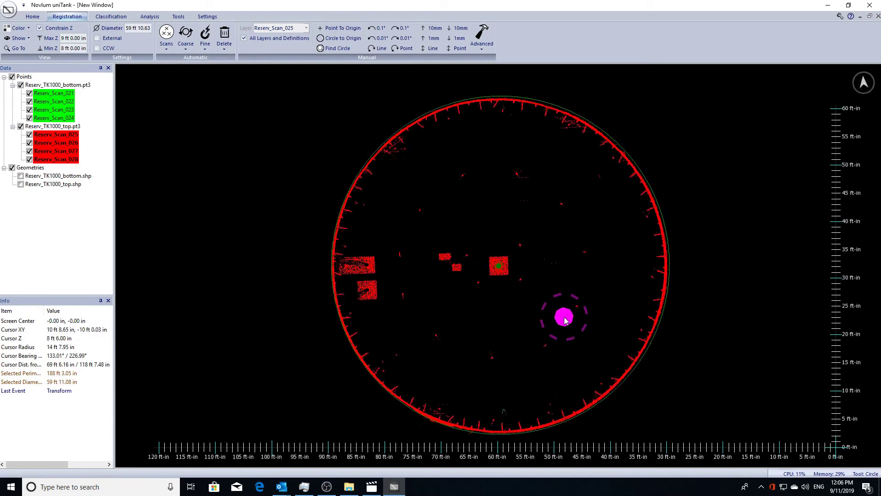
pyautogui.press('pagedown')
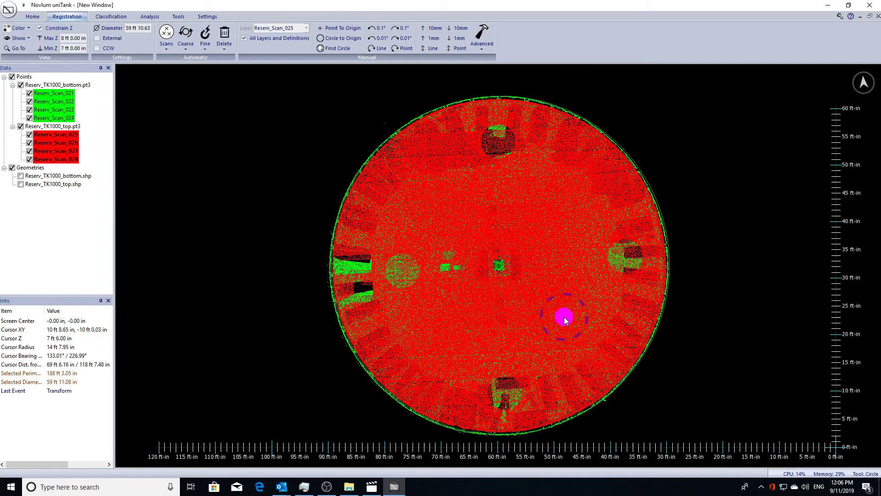
pyautogui.press('pagedown')
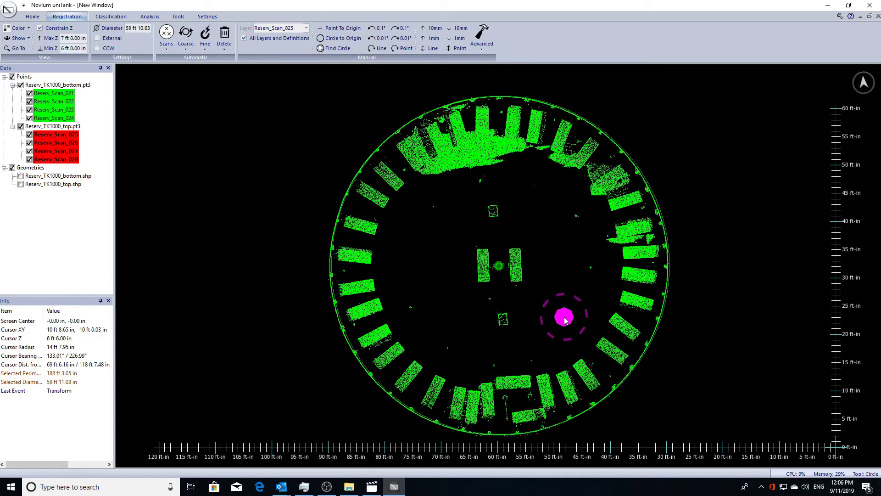
pyautogui.press('pagedown')
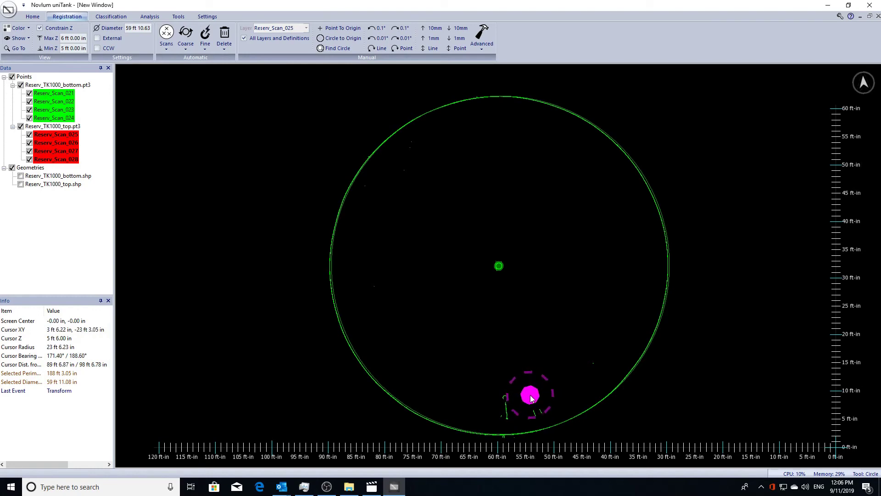
pyautogui.press('pageup')
pyautogui.press('pageup')
pyautogui.press('pageup')
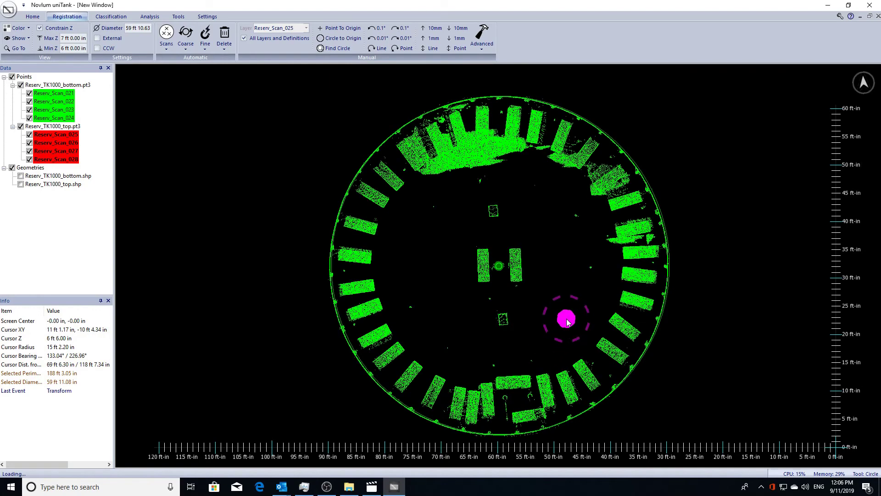
pyautogui.press('pageup')
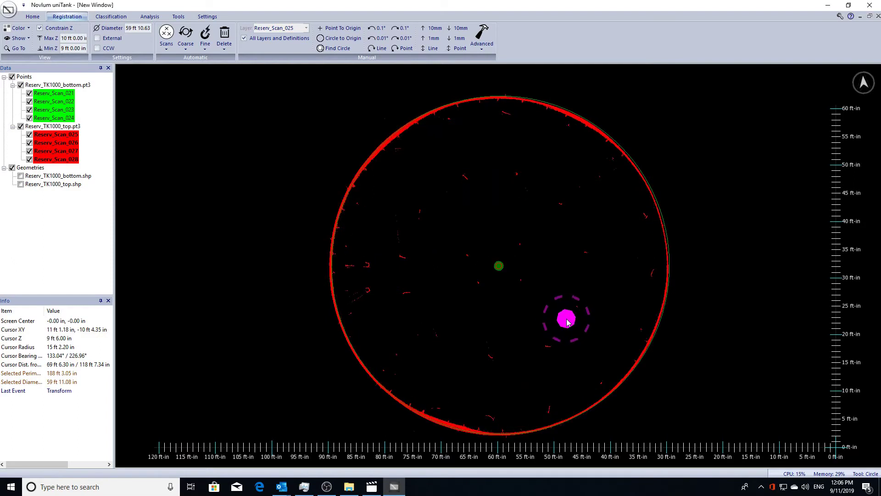
# Draw a line about 34 ft 9 in long from the red pipe at 9–10 ft to the matching green pipe at 5–6 ft.
pyautogui.scroll(2, 567, 323)
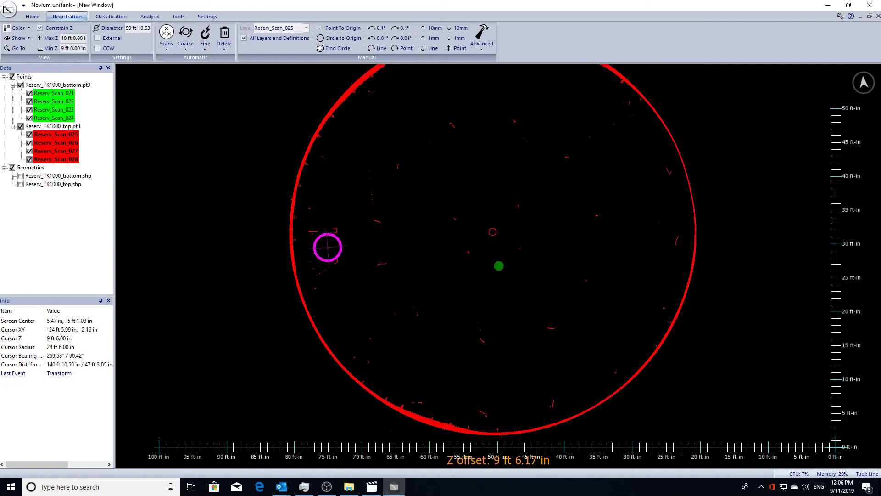
pyautogui.click(335, 260)
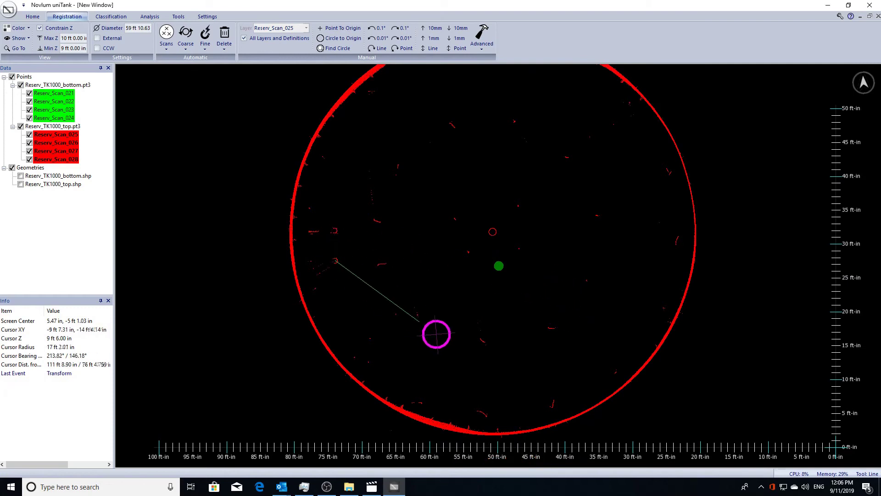
pyautogui.click(528, 412)
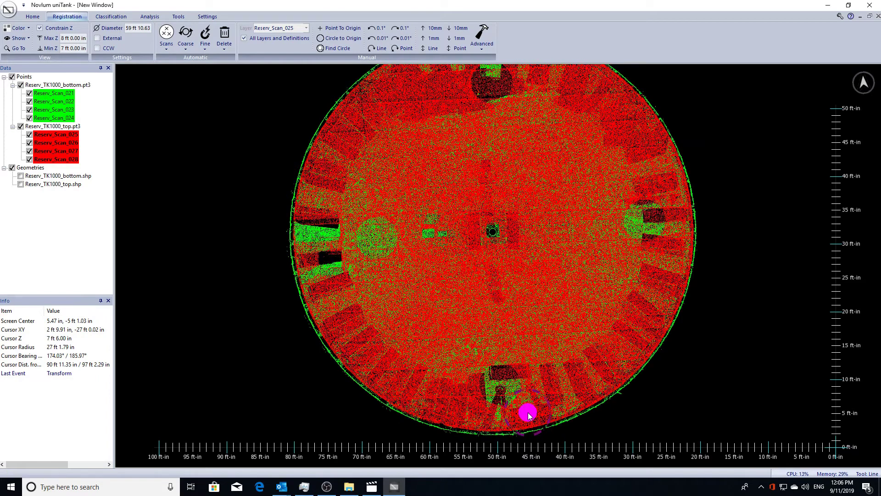
pyautogui.press('pagedown')
pyautogui.press('pagedown')
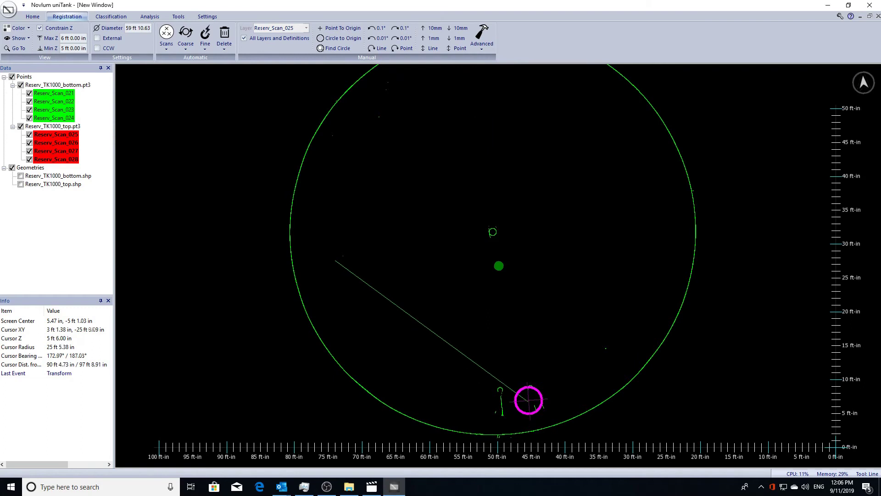
pyautogui.click(530, 388)
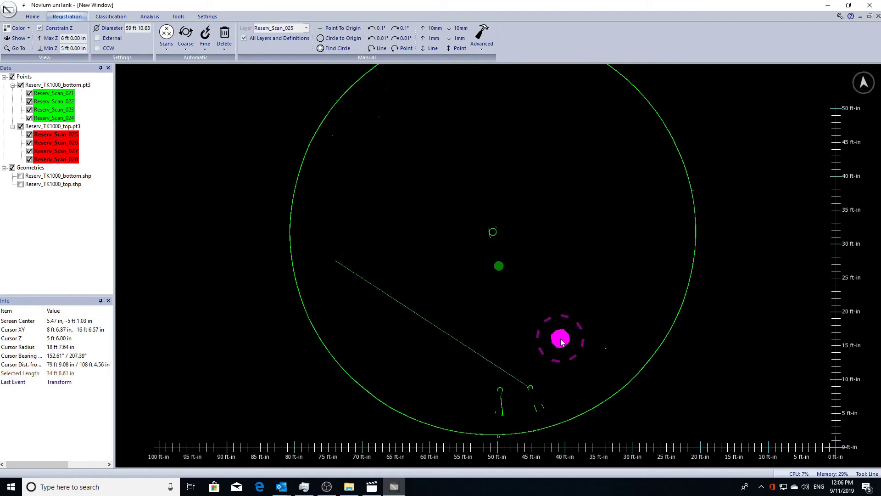
# Raise the displayed slice to 8–9 ft and rotate the top scans by the drawn line.
pyautogui.press('pageup')
pyautogui.press('pageup')
pyautogui.press('pageup')
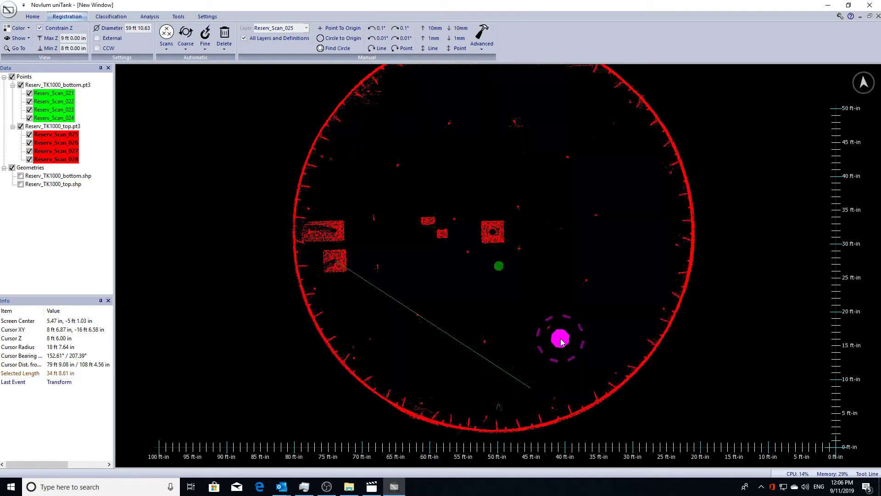
pyautogui.click(378, 49)
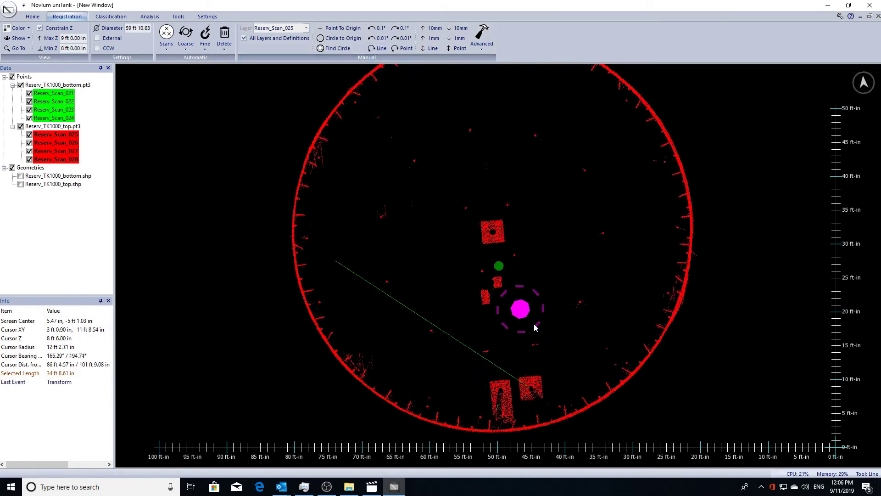
pyautogui.scroll(1, 577, 362)
pyautogui.moveTo(578, 365); pyautogui.dragTo(585, 309, button='middle')
pyautogui.scroll(1, 585, 325)
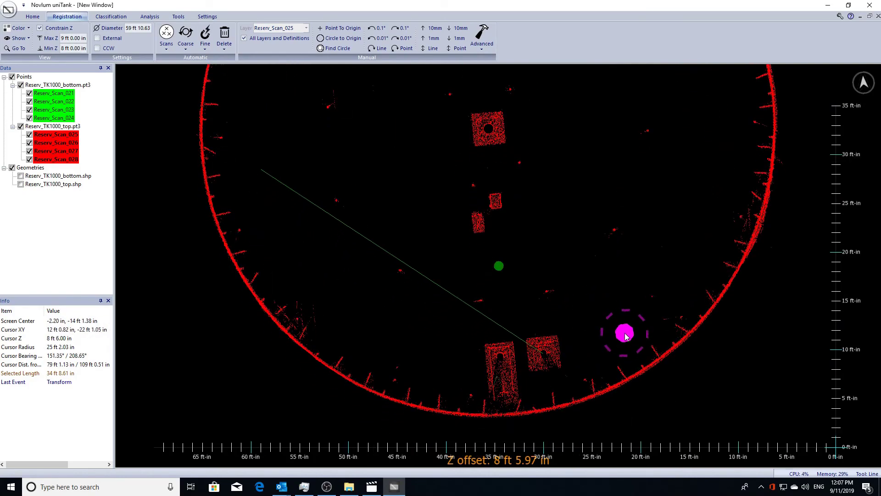
# Set the displayed Z range to 6–9 ft and fine-rotate the top scans clockwise in 0.1° increments to match the green pipe outlines.
pyautogui.press('pagedown')
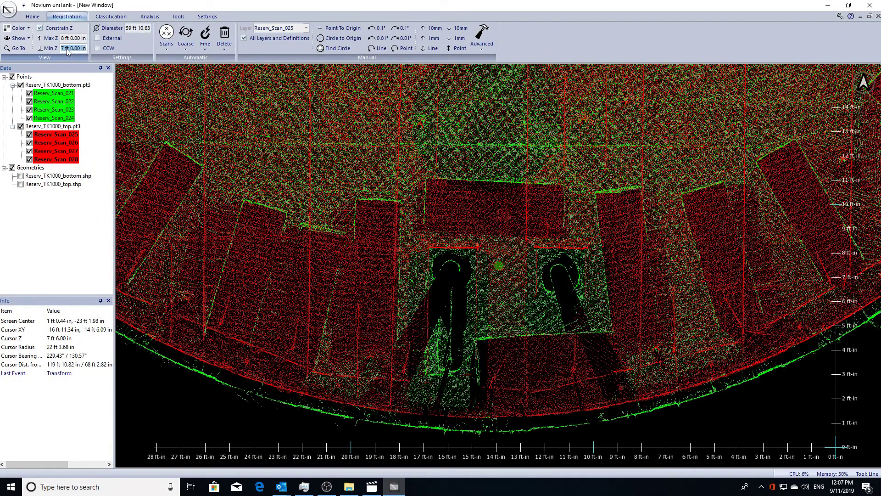
pyautogui.click(67, 39)
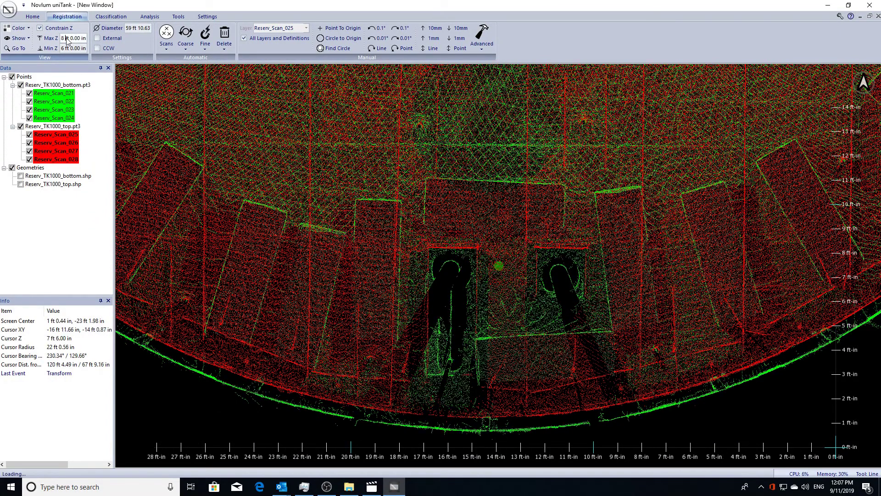
pyautogui.write('9')
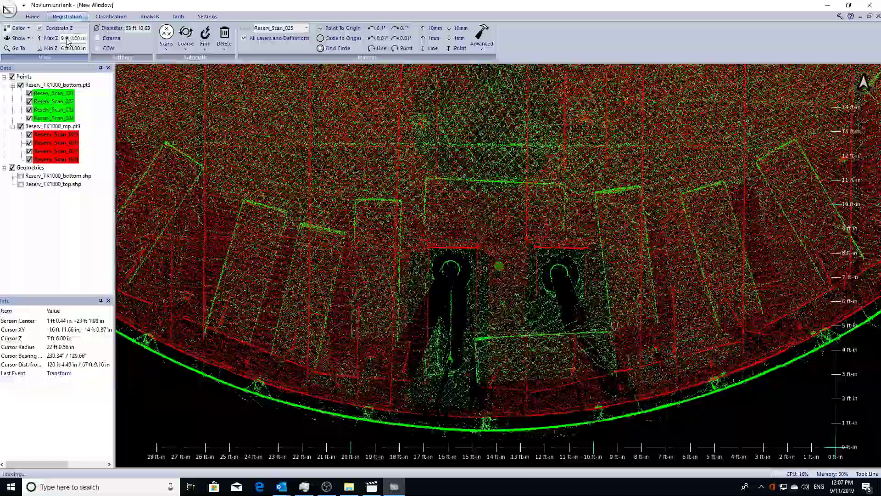
pyautogui.scroll(3, 627, 316)
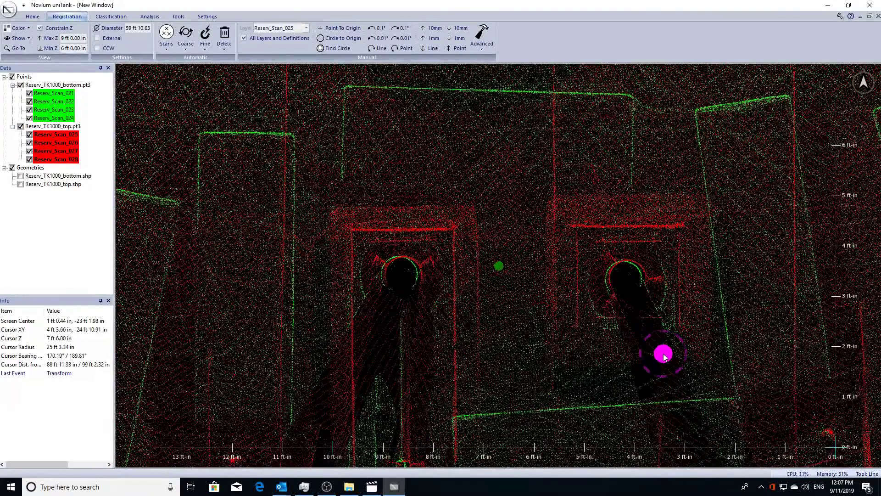
pyautogui.click(398, 32)
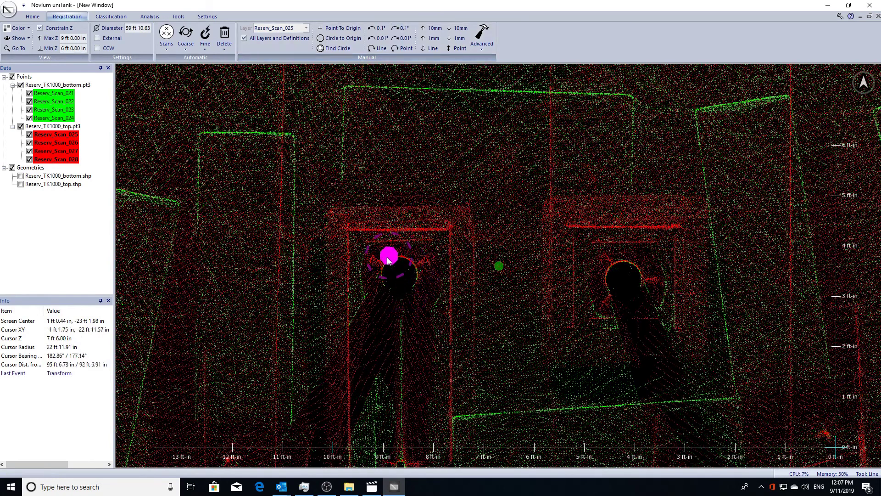
# Examine how both scan collections line up from the lower wall to the middle of the tank, and view them from the front.
pyautogui.moveTo(523, 367); pyautogui.dragTo(561, 271, button='middle')
pyautogui.moveTo(560, 271)
pyautogui.mouseDown(button='right')
pyautogui.moveTo(558, 256)
pyautogui.moveTo(561, 267)
pyautogui.mouseUp(button='right')
pyautogui.scroll(-4, 560, 268)
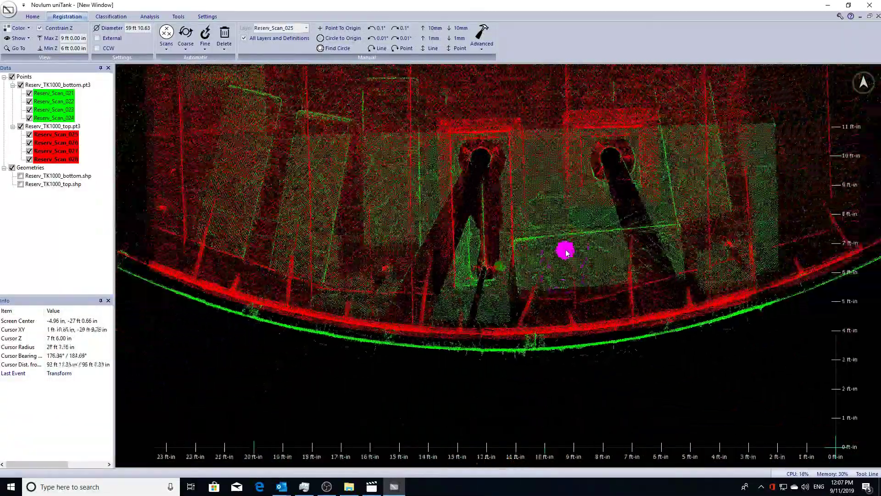
pyautogui.moveTo(566, 255); pyautogui.dragTo(570, 366, button='middle')
pyautogui.moveTo(558, 273); pyautogui.dragTo(553, 343, button='middle')
pyautogui.moveTo(563, 325); pyautogui.dragTo(565, 351, button='right')
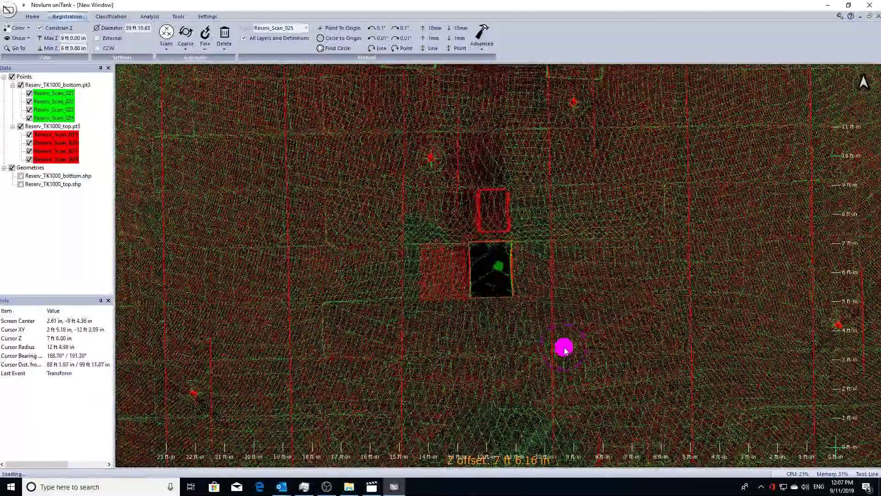
pyautogui.scroll(-2, 565, 349)
pyautogui.moveTo(574, 263); pyautogui.dragTo(625, 334, button='middle')
pyautogui.press('f')
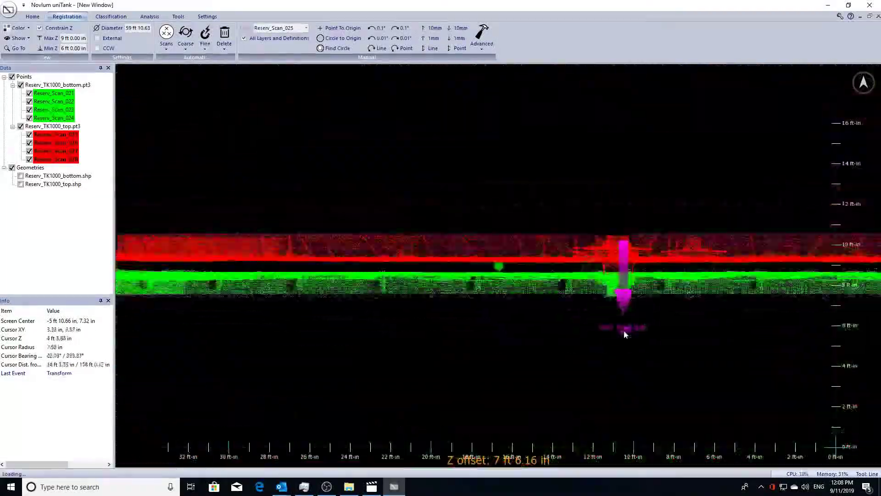
# Examine the vertical gap between the top and bottom scans without the Z constraint, from the front and from above.
pyautogui.click(40, 28)
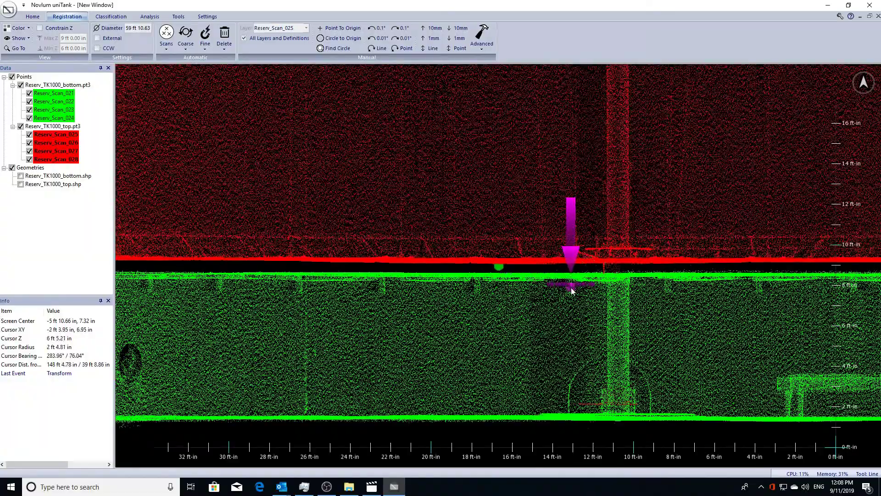
pyautogui.scroll(-8, 572, 291)
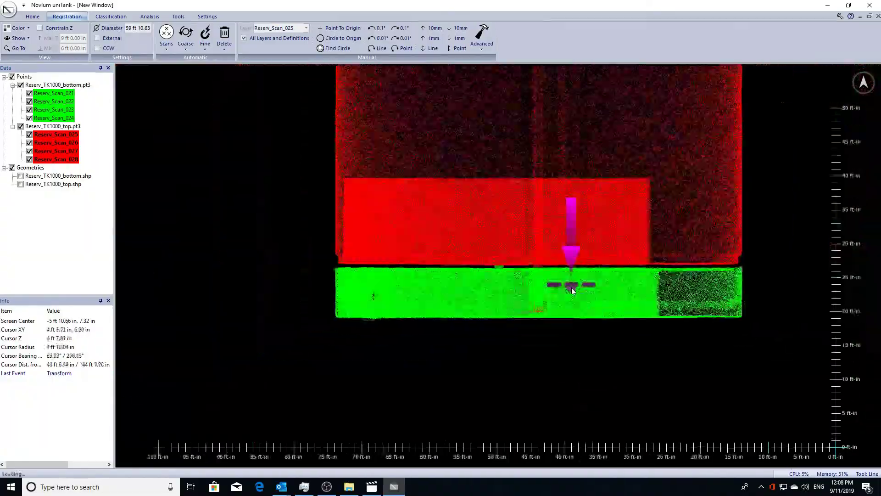
pyautogui.scroll(4, 572, 291)
pyautogui.scroll(4, 572, 291)
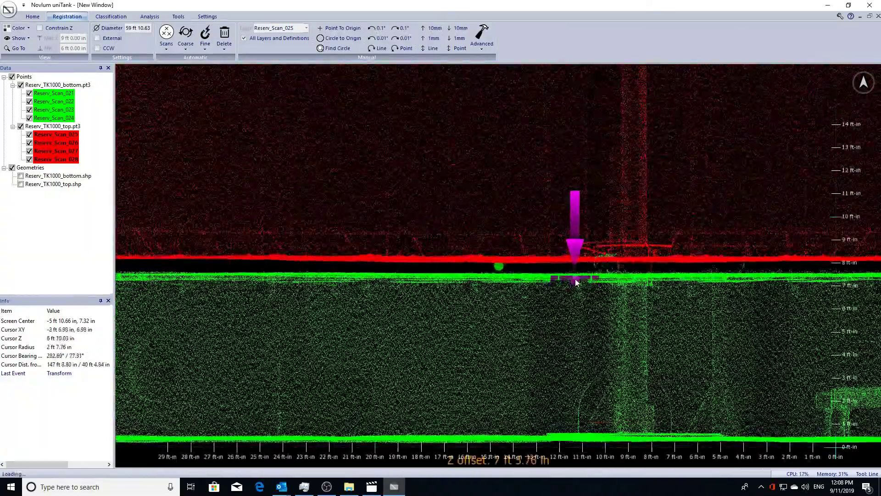
pyautogui.scroll(3, 576, 282)
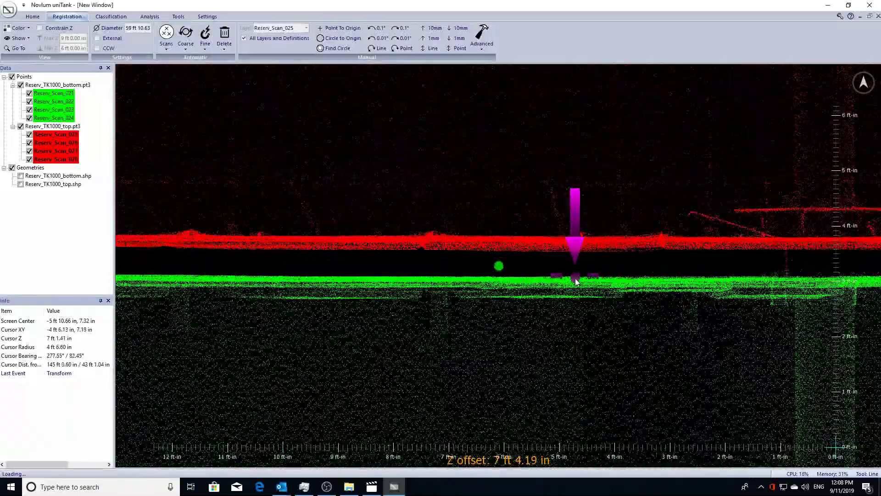
pyautogui.press('t')
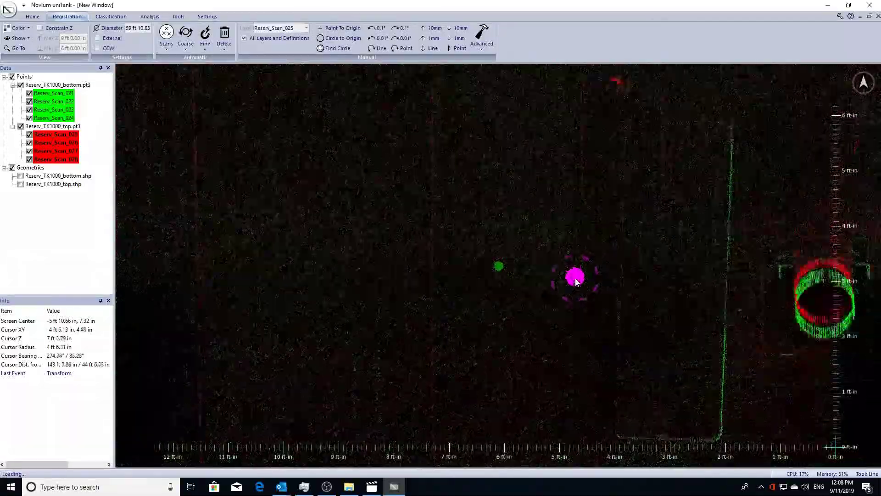
pyautogui.scroll(-5, 577, 282)
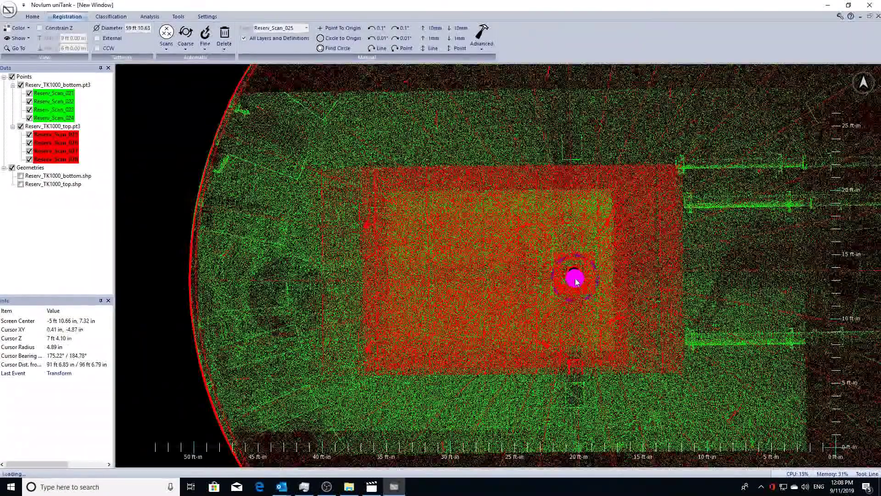
pyautogui.scroll(1, 576, 281)
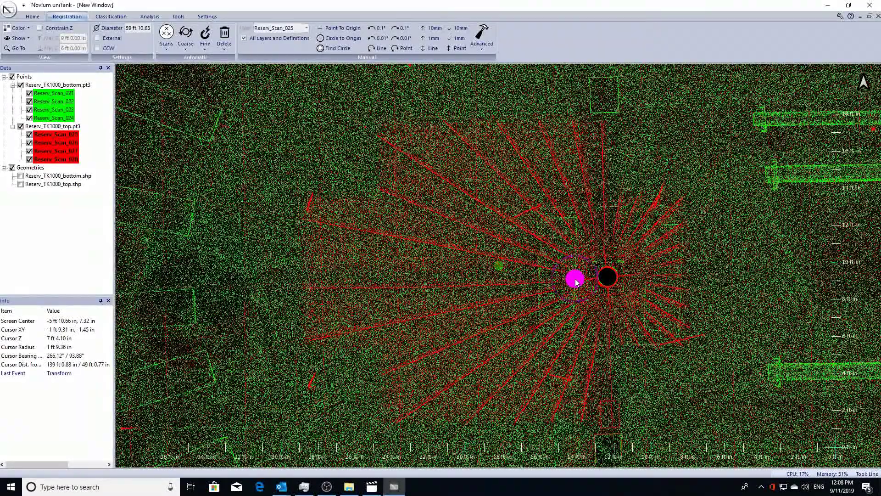
# Constrain the display to Z 6–9 ft and draw a rectangle of about 20.4 ft² just west of the central column.
pyautogui.click(40, 28)
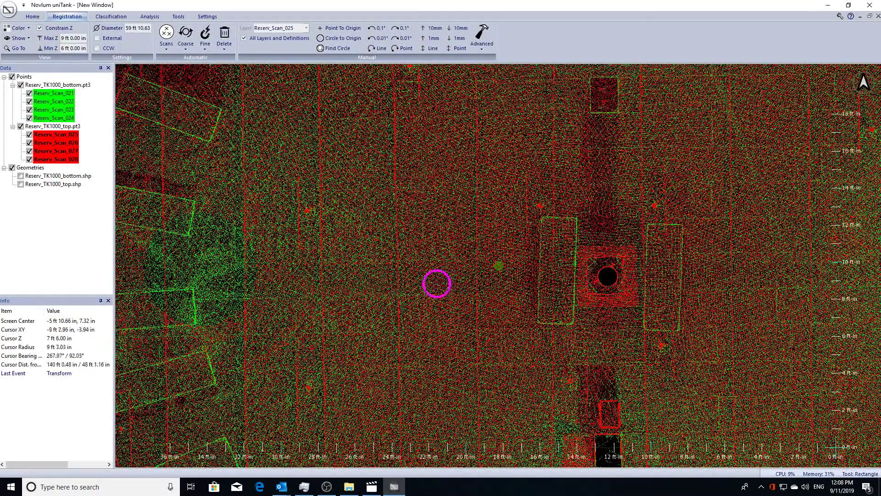
pyautogui.moveTo(309, 256)
pyautogui.mouseDown()
pyautogui.moveTo(405, 283)
pyautogui.moveTo(530, 288)
pyautogui.mouseUp()
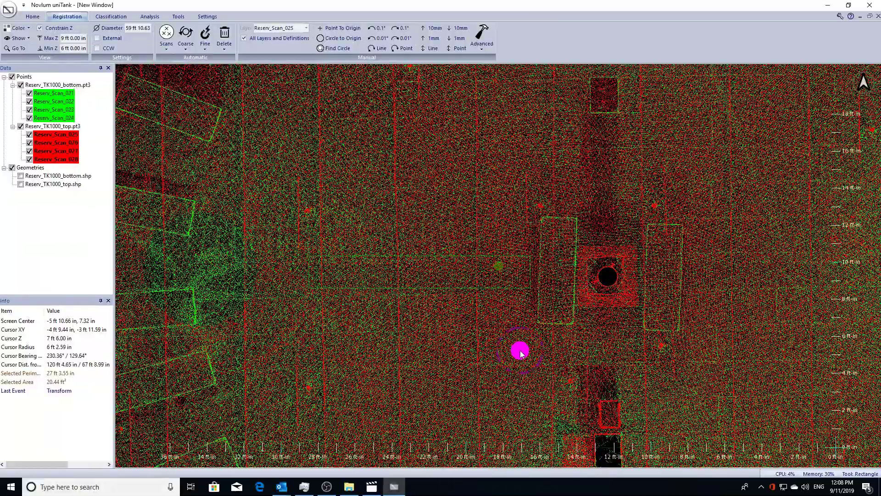
pyautogui.moveTo(515, 330)
pyautogui.mouseDown(button='middle')
pyautogui.moveTo(511, 245)
pyautogui.moveTo(529, 289)
pyautogui.moveTo(538, 277)
pyautogui.moveTo(540, 360)
pyautogui.moveTo(540, 277)
pyautogui.mouseUp(button='middle')
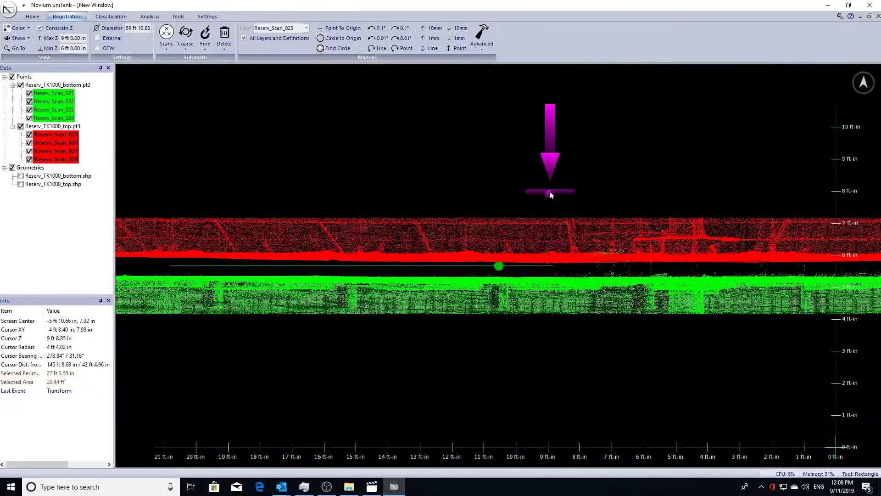
# Match the top scans' elevation to Reserv_TK1000_bottom with a 2.30 in separation, using a Z range of 6 to 8.5 ft.
pyautogui.click(483, 49)
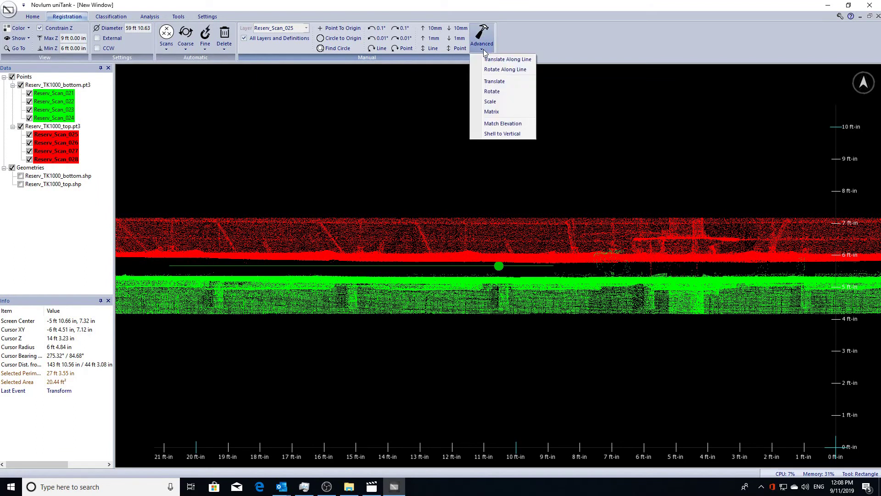
pyautogui.click(508, 125)
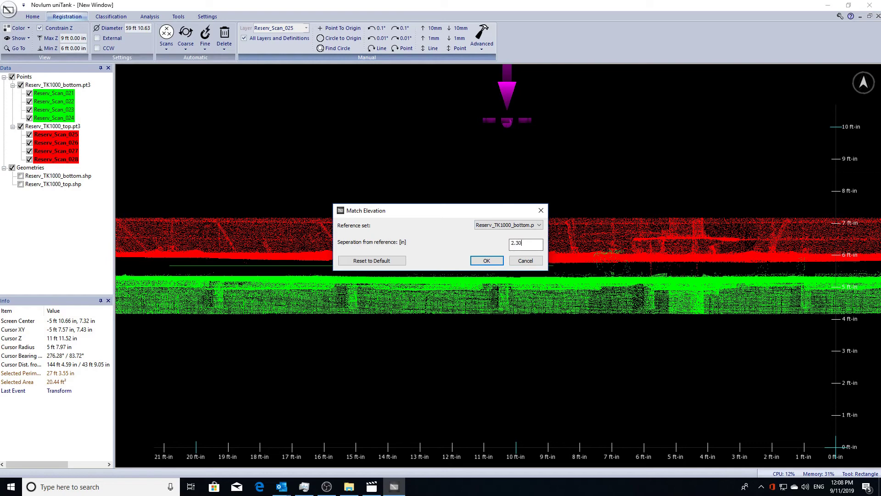
pyautogui.click(495, 262)
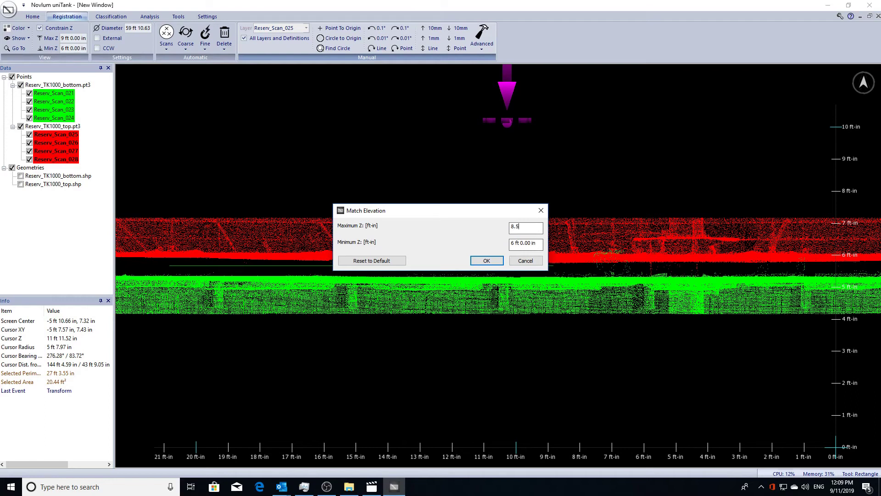
pyautogui.click(487, 261)
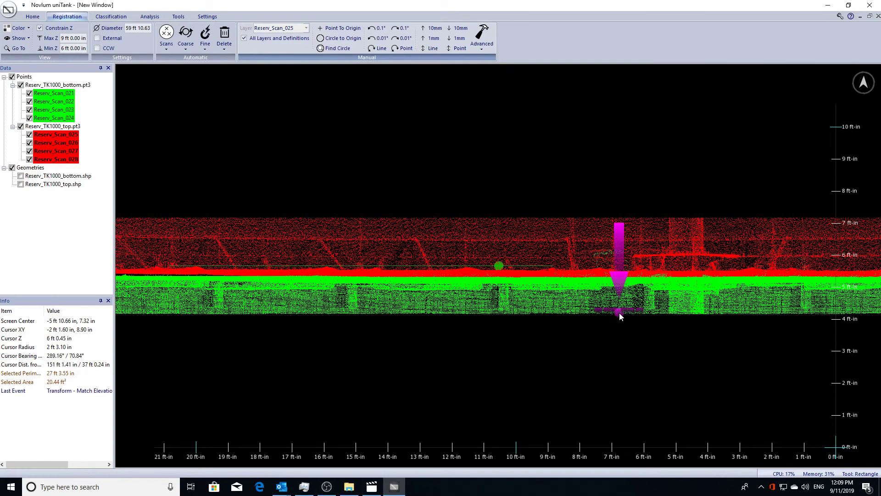
# Examine how the red and green pipe and column outlines line up in plan and front view after the elevation match.
pyautogui.scroll(3, 620, 314)
pyautogui.moveTo(620, 313)
pyautogui.mouseDown(button='middle')
pyautogui.moveTo(623, 274)
pyautogui.moveTo(623, 370)
pyautogui.moveTo(627, 348)
pyautogui.moveTo(558, 345)
pyautogui.moveTo(570, 338)
pyautogui.moveTo(574, 275)
pyautogui.moveTo(574, 344)
pyautogui.moveTo(570, 250)
pyautogui.moveTo(551, 219)
pyautogui.moveTo(570, 242)
pyautogui.moveTo(561, 188)
pyautogui.moveTo(560, 259)
pyautogui.mouseUp(button='middle')
pyautogui.scroll(4, 620, 287)
pyautogui.scroll(-5, 562, 263)
pyautogui.moveTo(562, 356); pyautogui.dragTo(598, 244, button='middle')
pyautogui.scroll(5, 598, 244)
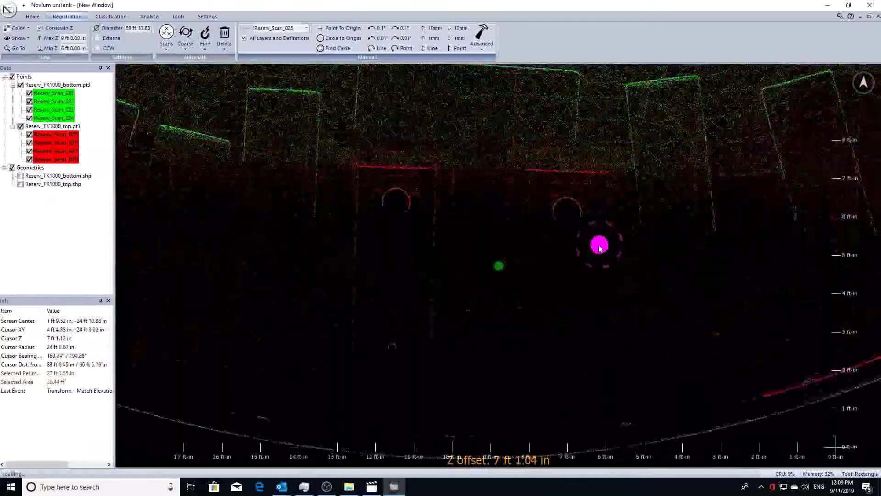
pyautogui.scroll(6, 576, 294)
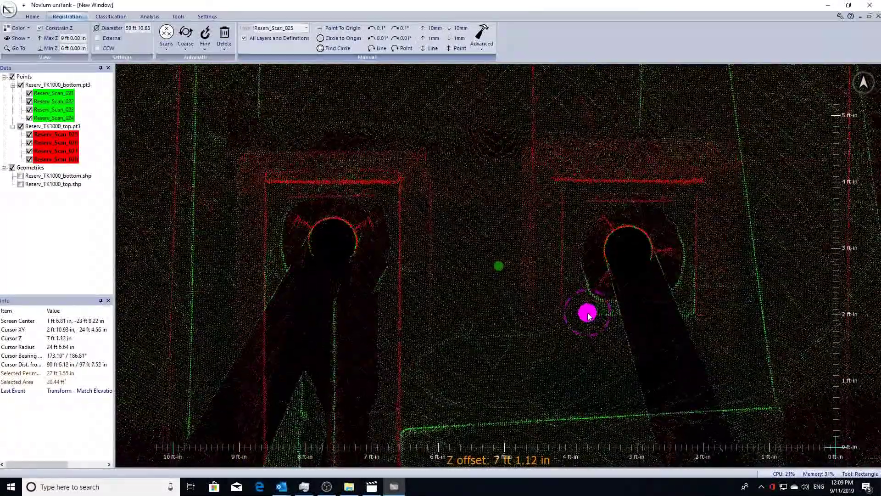
pyautogui.scroll(5, 580, 330)
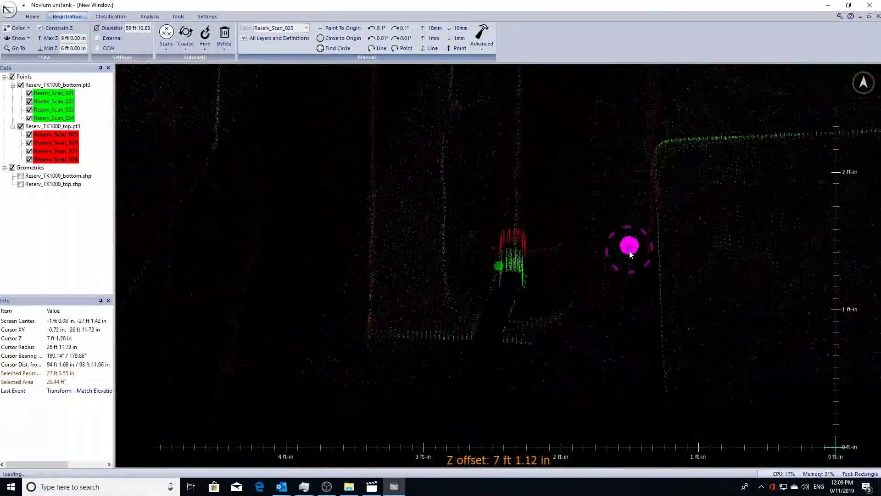
pyautogui.scroll(-5, 630, 261)
pyautogui.scroll(-1, 624, 267)
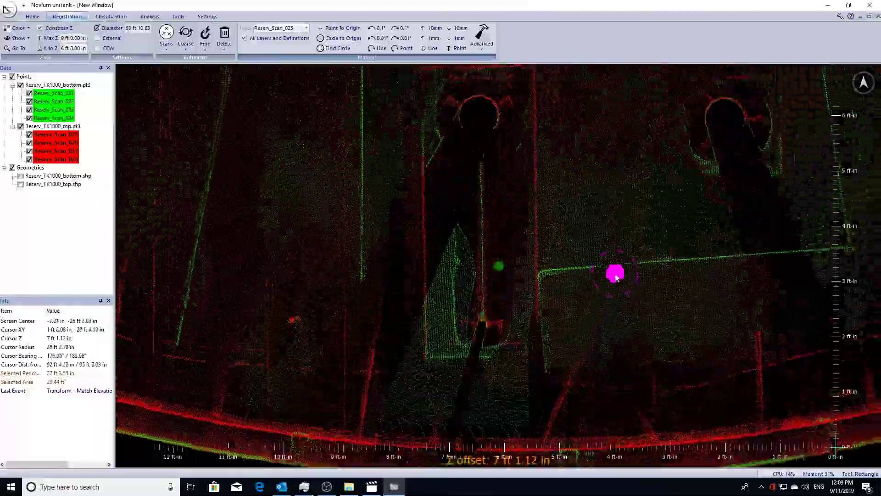
pyautogui.moveTo(616, 282); pyautogui.dragTo(608, 253, button='middle')
pyautogui.scroll(-1, 608, 253)
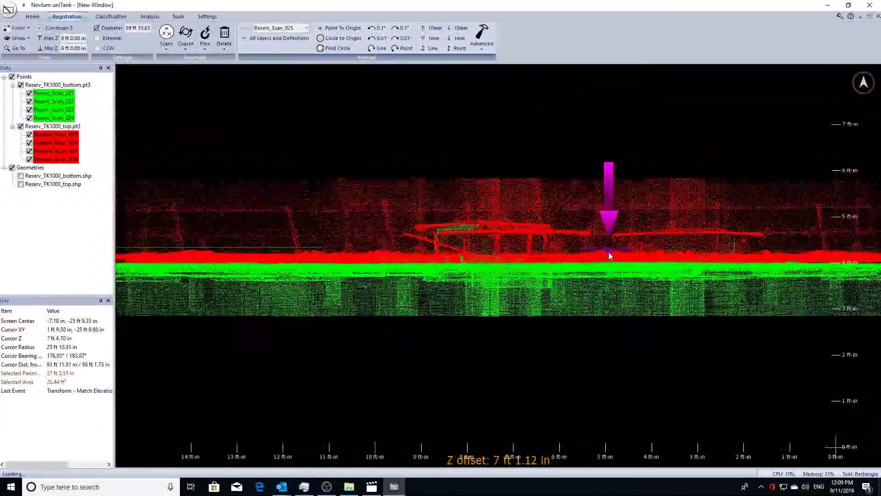
# Turn off the Z constraint and inspect the whole tank with both scan collections from the front.
pyautogui.click(40, 28)
pyautogui.scroll(-3, 440, 257)
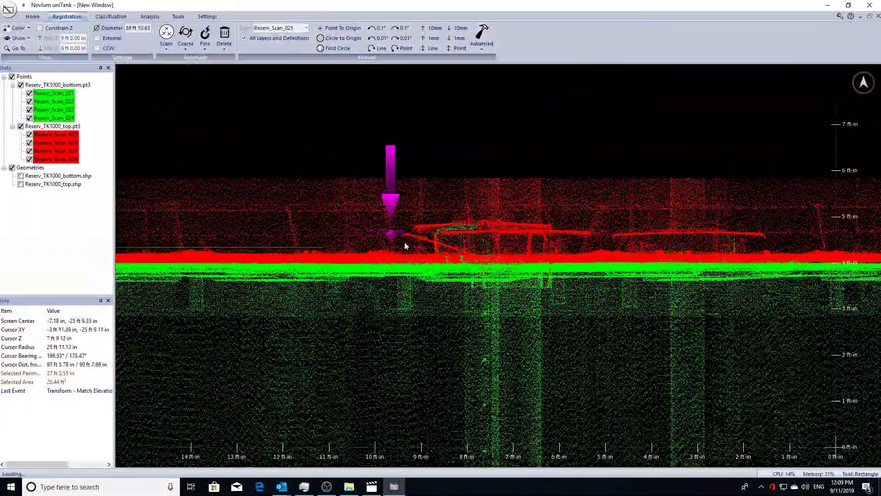
pyautogui.scroll(-2, 450, 265)
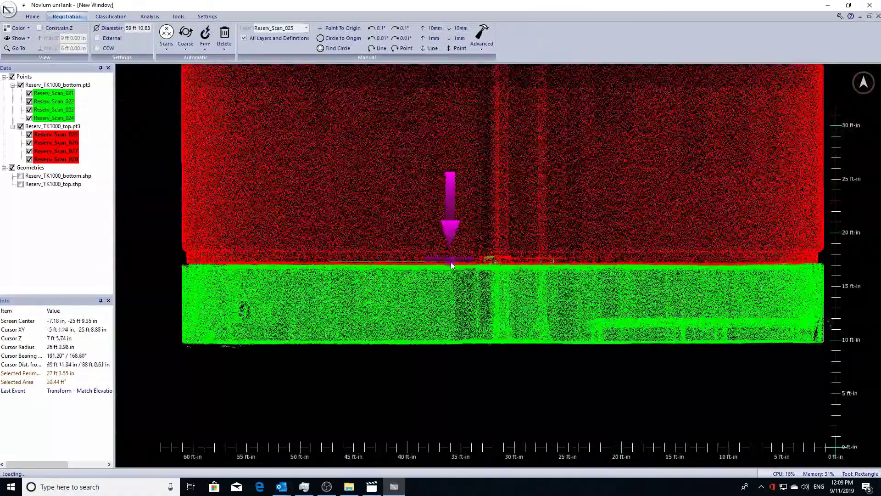
pyautogui.moveTo(456, 261); pyautogui.dragTo(458, 260, button='middle')
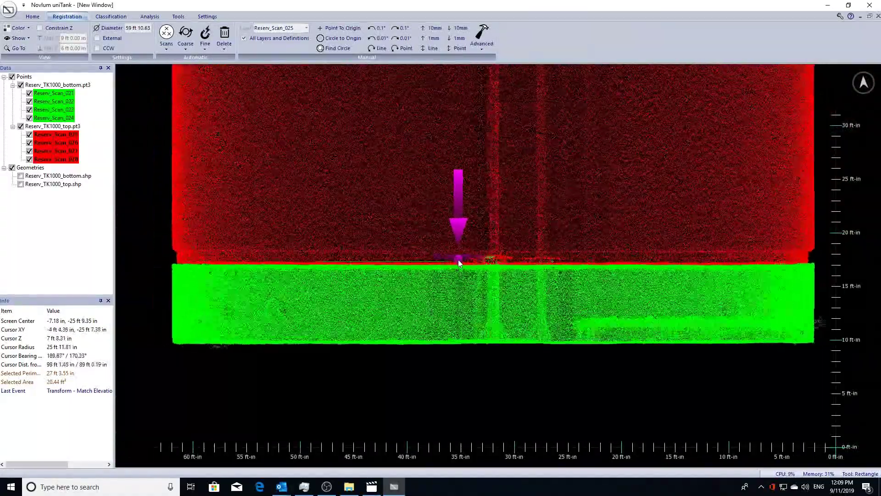
pyautogui.scroll(-4, 459, 260)
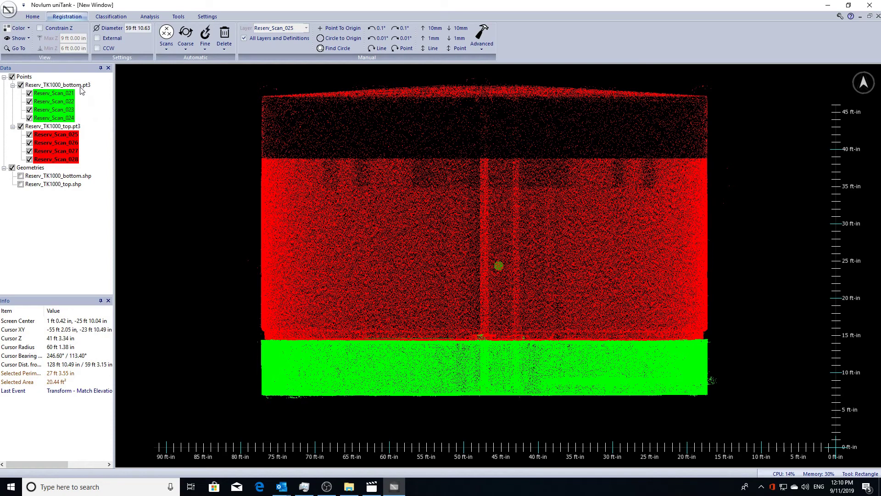
# Insert all Reserv_TK1000_top.pt3 data into Reserv_TK1000_bottom.pt3 and hide the four scans of the original top collection.
pyautogui.moveTo(78, 86); pyautogui.dragTo(79, 87)
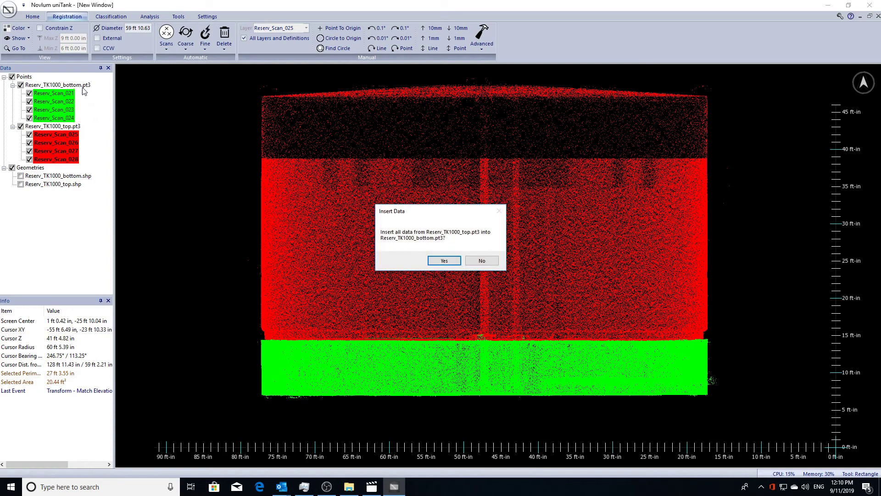
pyautogui.click(443, 262)
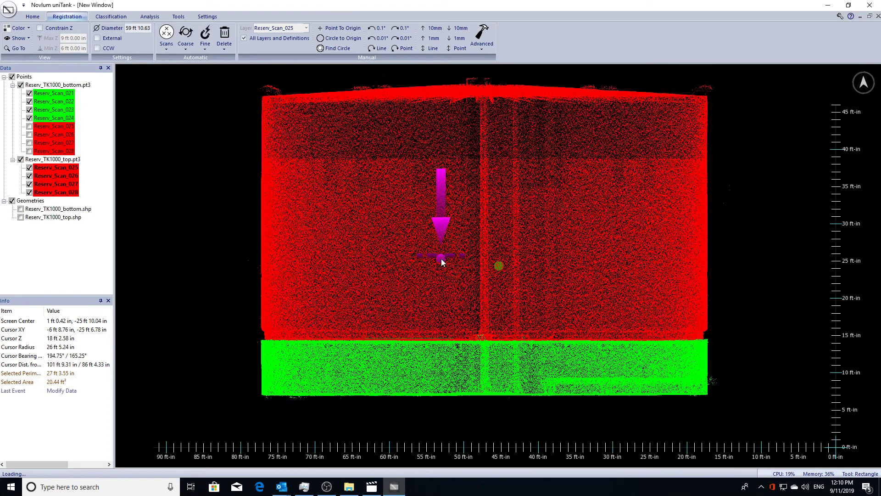
pyautogui.click(29, 192)
pyautogui.click(29, 184)
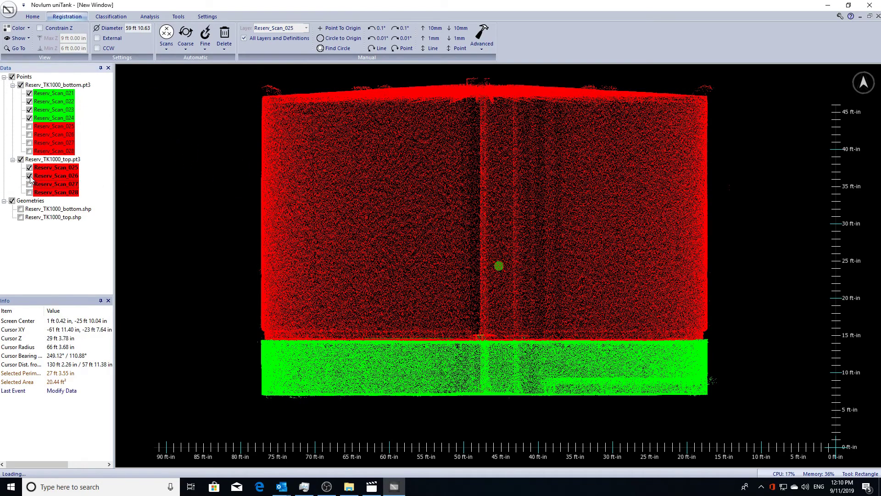
pyautogui.click(30, 176)
pyautogui.click(30, 167)
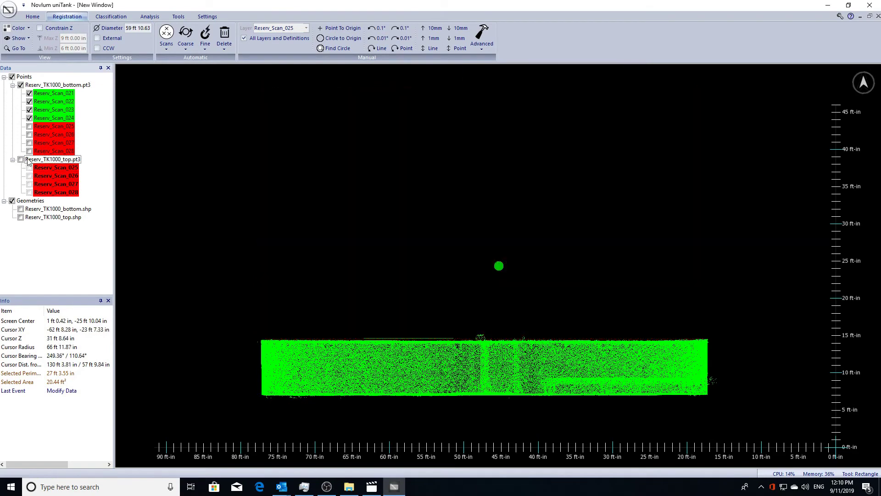
# Unload the Reserv_TK1000_top.pt3 point file and the Reserv_TK1000_top.shp geometry file.
pyautogui.rightClick(40, 160)
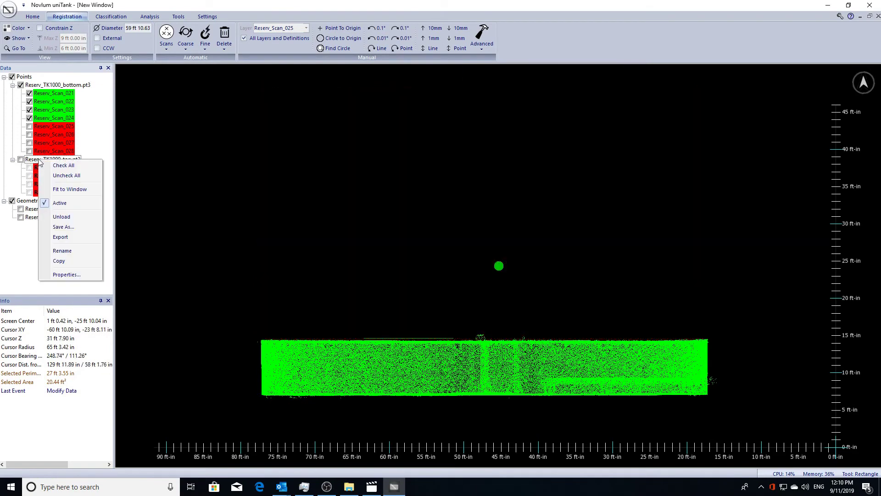
pyautogui.click(67, 216)
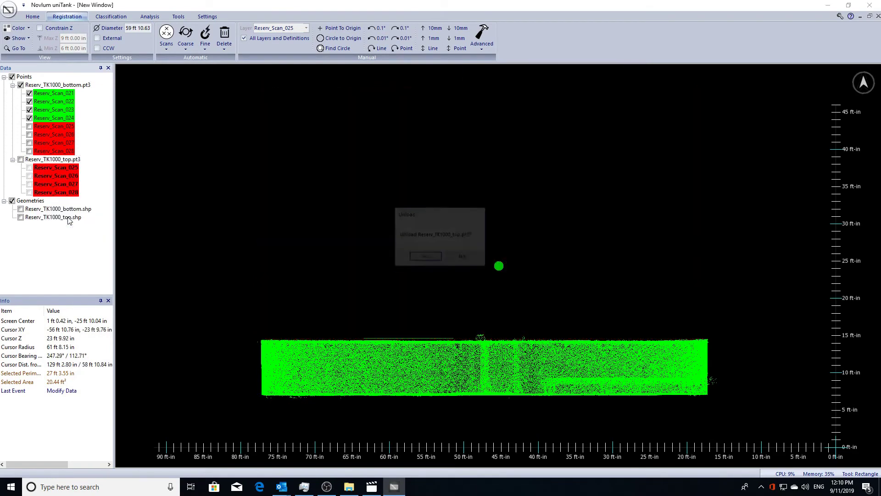
pyautogui.click(425, 258)
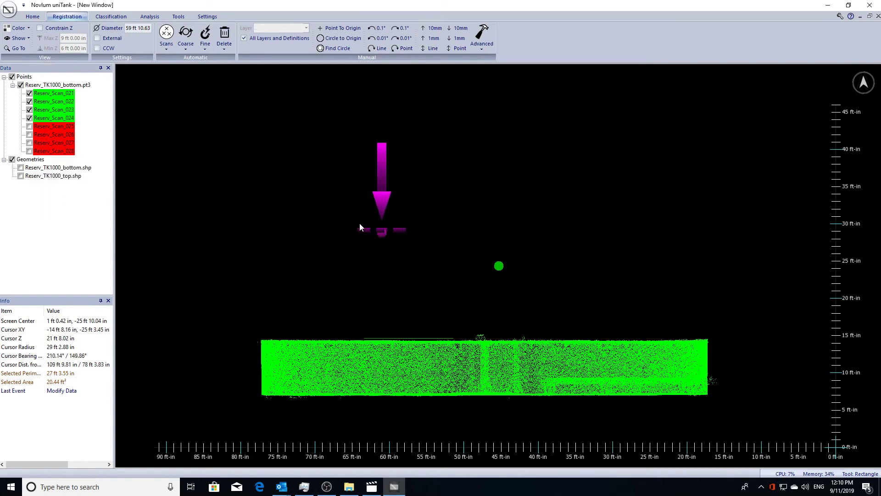
pyautogui.rightClick(77, 179)
pyautogui.click(109, 230)
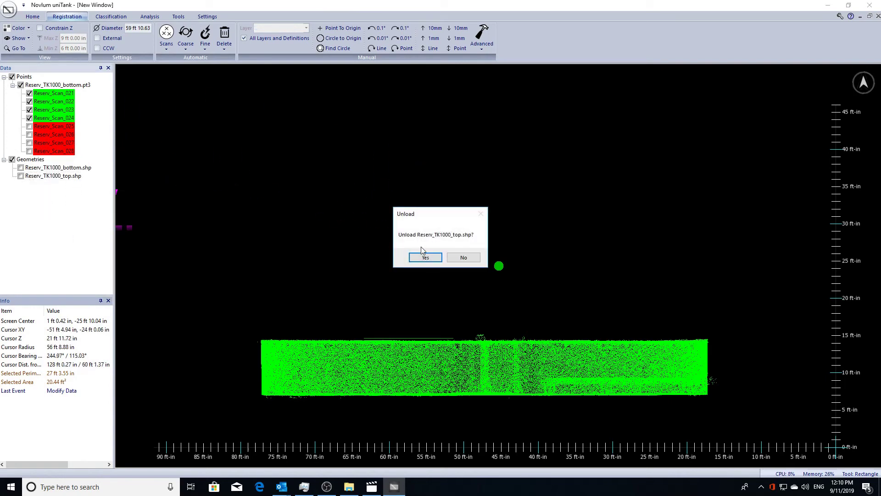
pyautogui.click(425, 257)
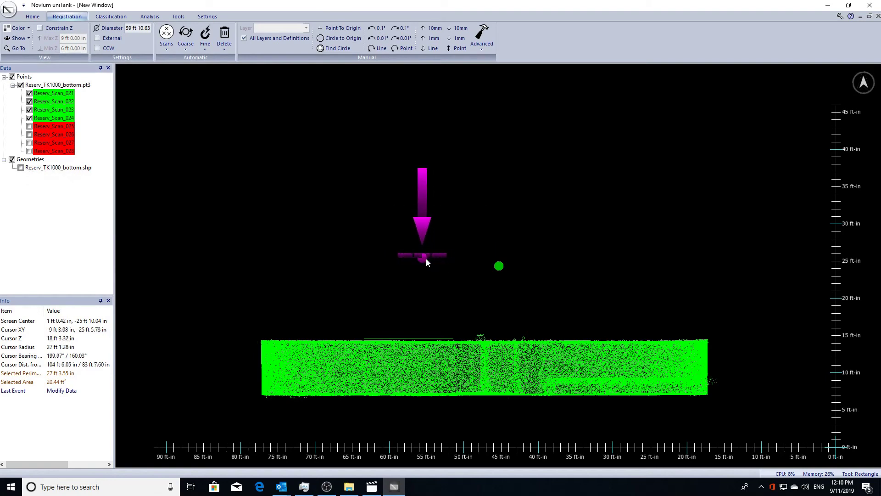
# Show the inserted scans 025 to 028 in the Reserv_TK1000_bottom.pt3 collection.
pyautogui.click(30, 126)
pyautogui.click(29, 142)
pyautogui.click(29, 151)
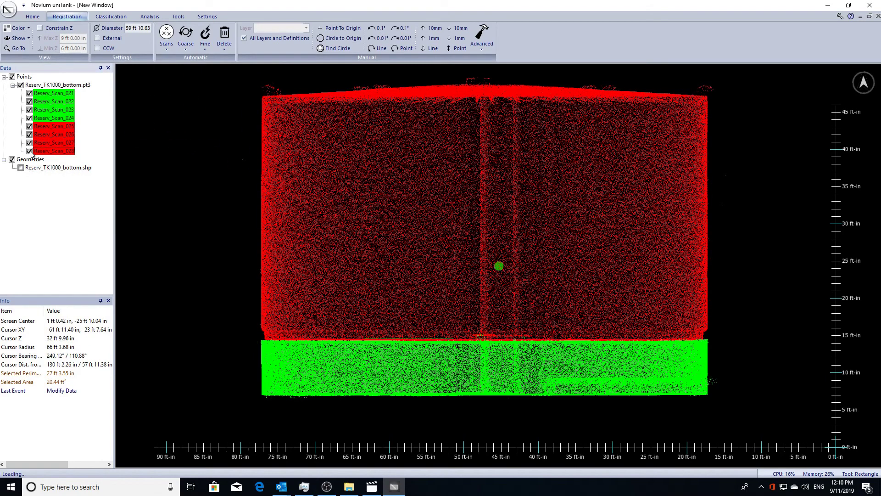
# Save the merged point collection as Reserv_TK1000_combine.pt3 in 02_Snapped, including its definitions as Reserv_TK1000_combine.shp.
pyautogui.rightClick(70, 89)
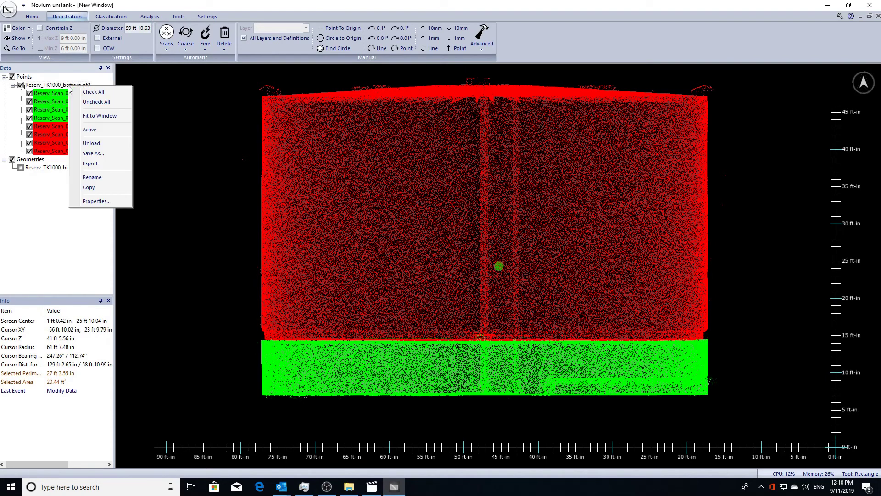
pyautogui.click(93, 154)
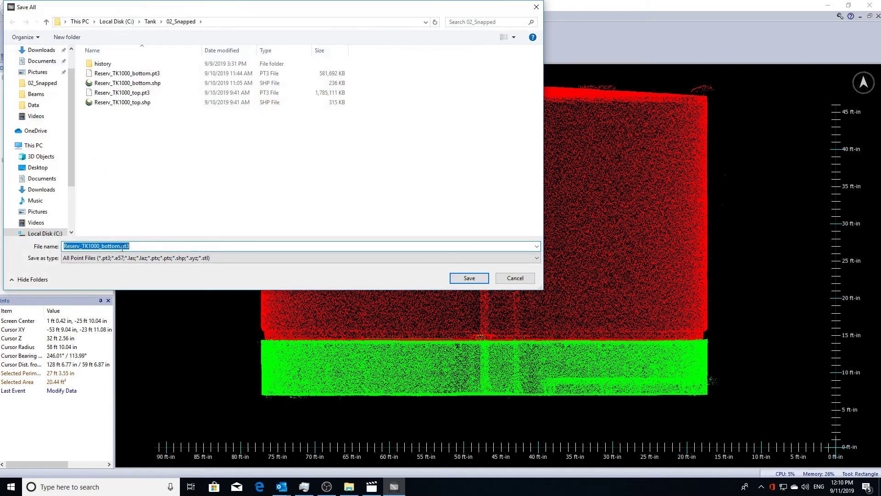
pyautogui.click(120, 246)
pyautogui.press('BackSpace')
pyautogui.press('BackSpace')
pyautogui.press('BackSpace')
pyautogui.write('combine')
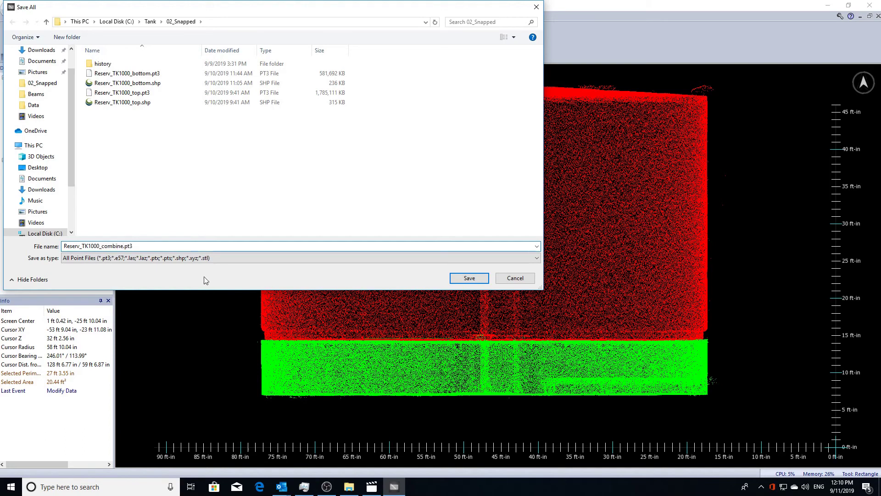
pyautogui.click(475, 280)
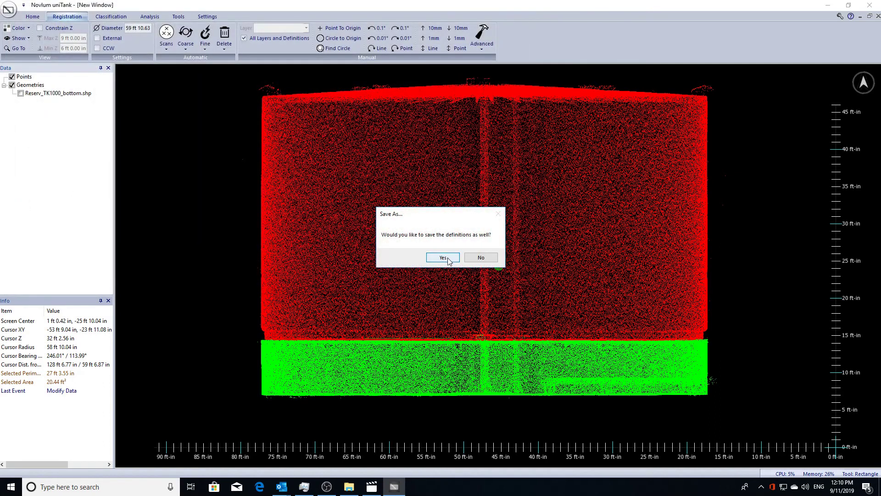
pyautogui.click(447, 257)
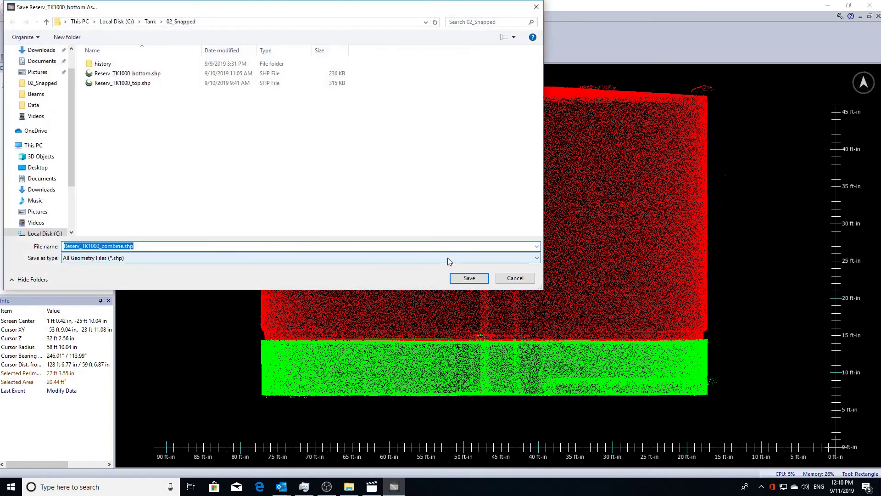
pyautogui.click(468, 278)
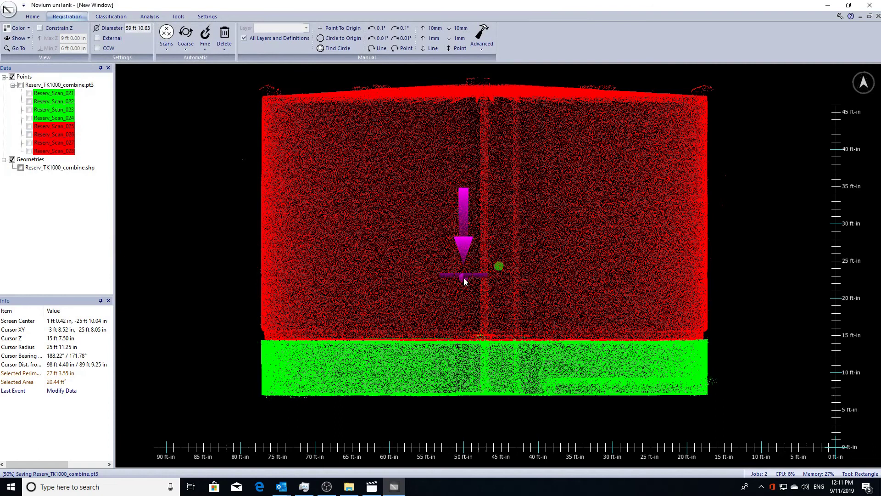
# Show all scans of the Reserv_TK1000_combine.pt3 collection and inspect the combined tank from the front and from above.
pyautogui.click(21, 85)
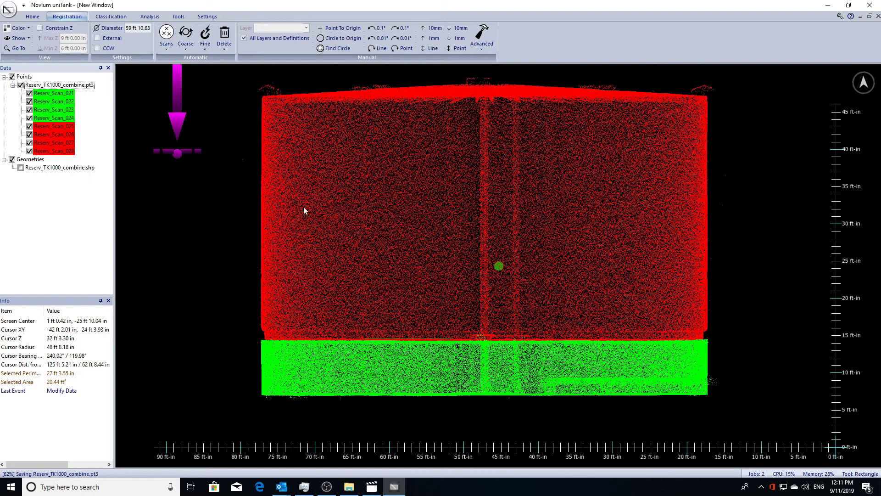
pyautogui.scroll(-1, 486, 270)
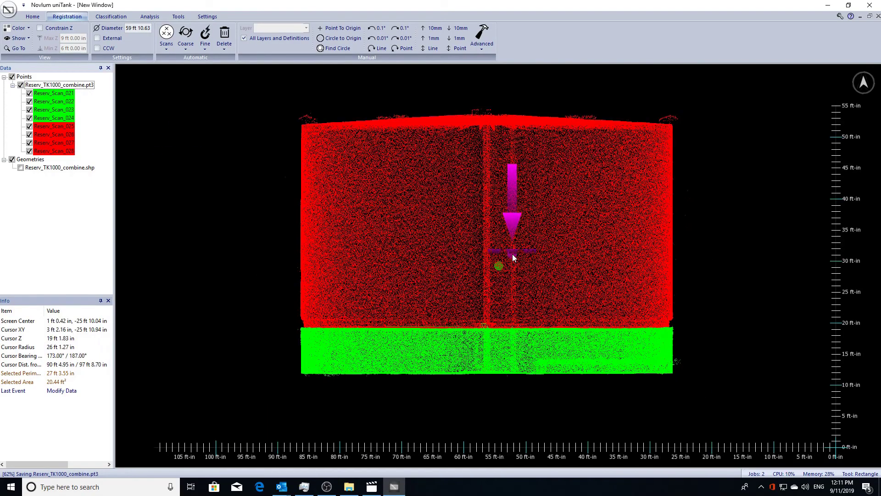
pyautogui.moveTo(467, 227); pyautogui.dragTo(466, 321, button='middle')
pyautogui.moveTo(519, 144); pyautogui.dragTo(505, 281, button='middle')
pyautogui.scroll(2, 559, 294)
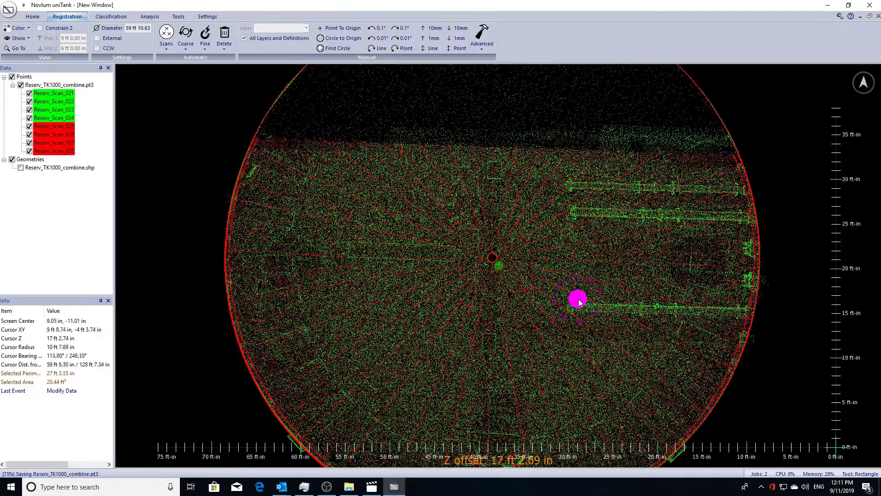
pyautogui.scroll(-2, 580, 302)
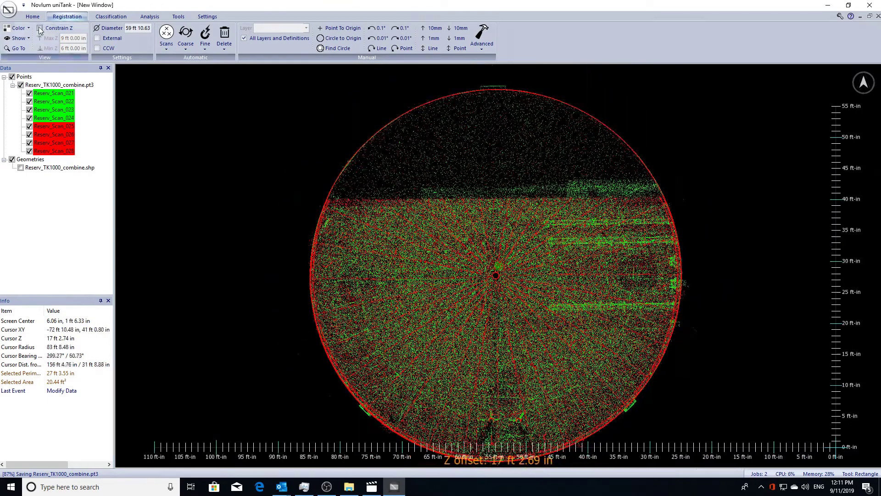
# Make all scans of the Reserv_TK1000_combine.pt3 collection active.
pyautogui.click(25, 39)
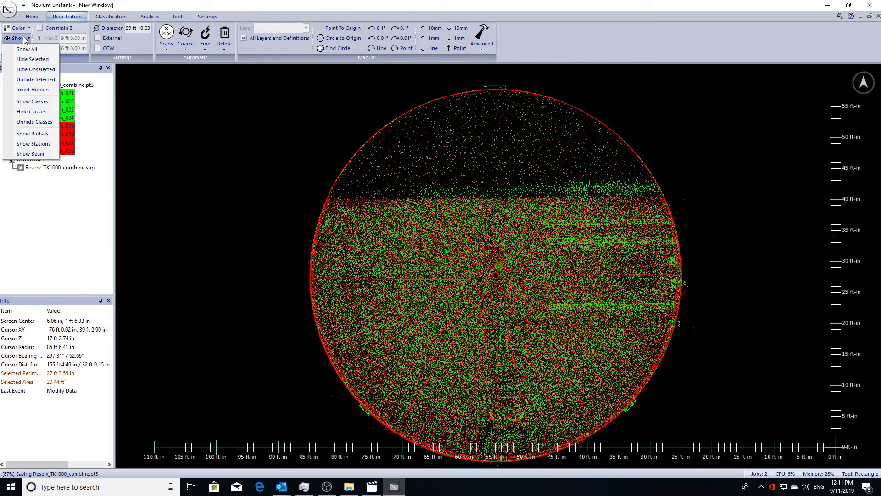
pyautogui.rightClick(75, 87)
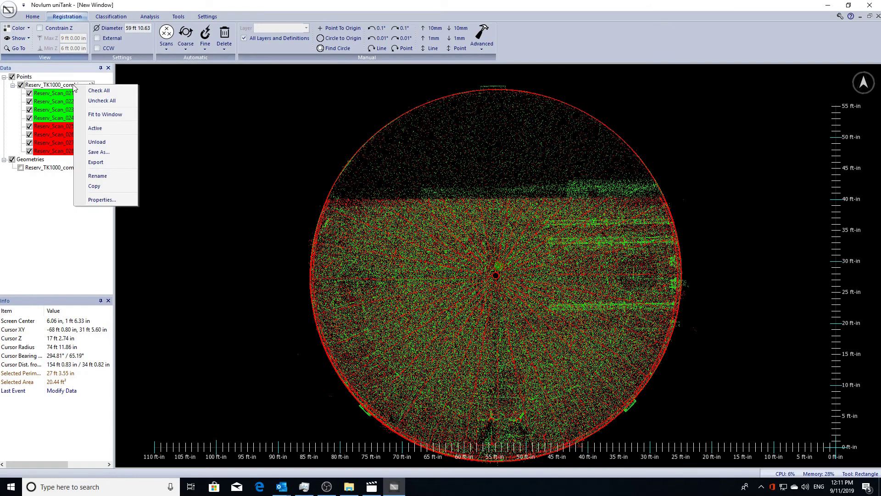
pyautogui.click(95, 128)
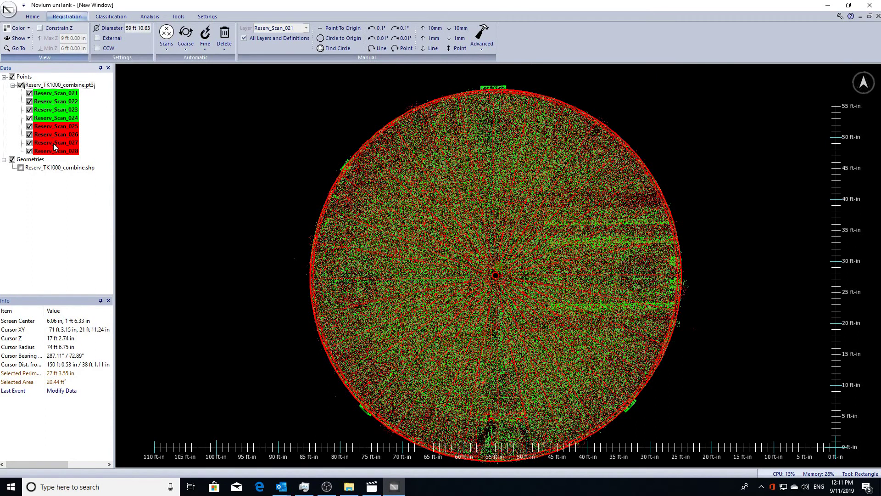
# Show only the radial transects of the combined scans at 0° and 90° with a thickness of 12 in.
pyautogui.click(18, 38)
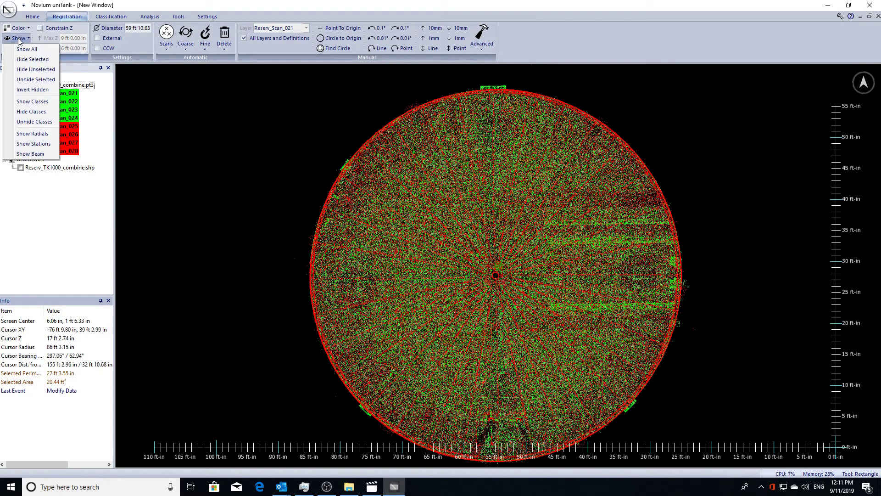
pyautogui.click(40, 138)
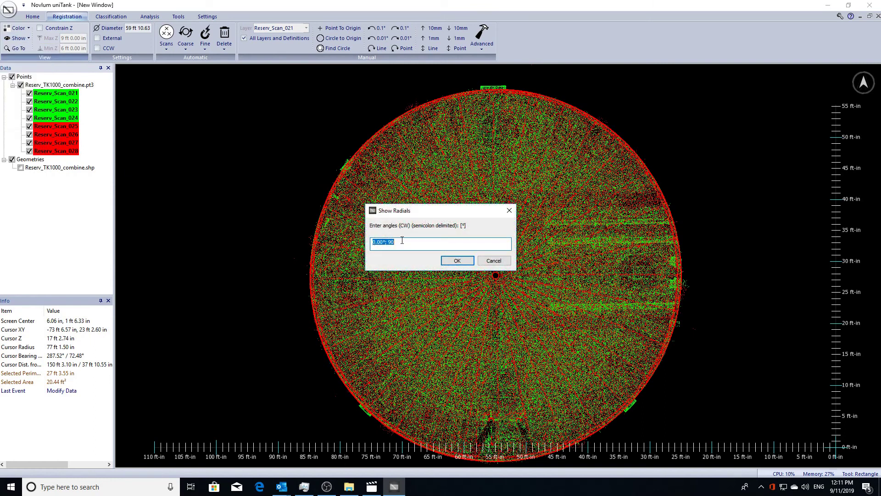
pyautogui.click(458, 261)
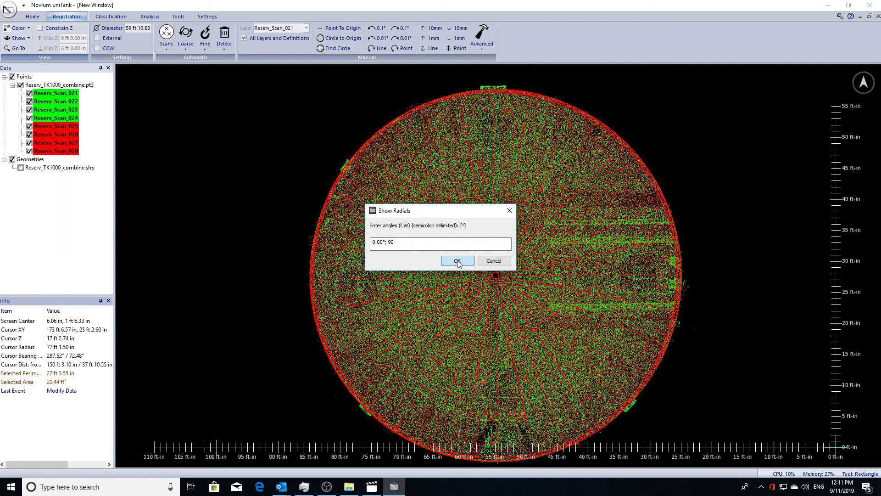
pyautogui.click(457, 261)
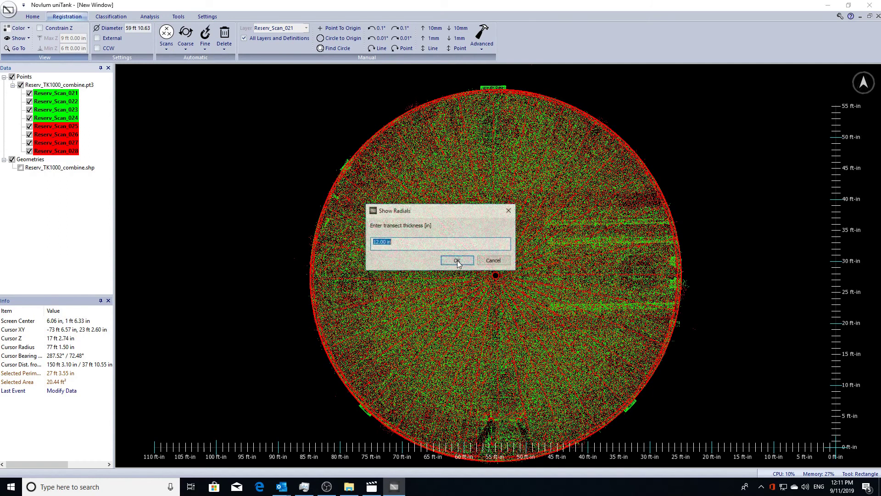
pyautogui.click(457, 261)
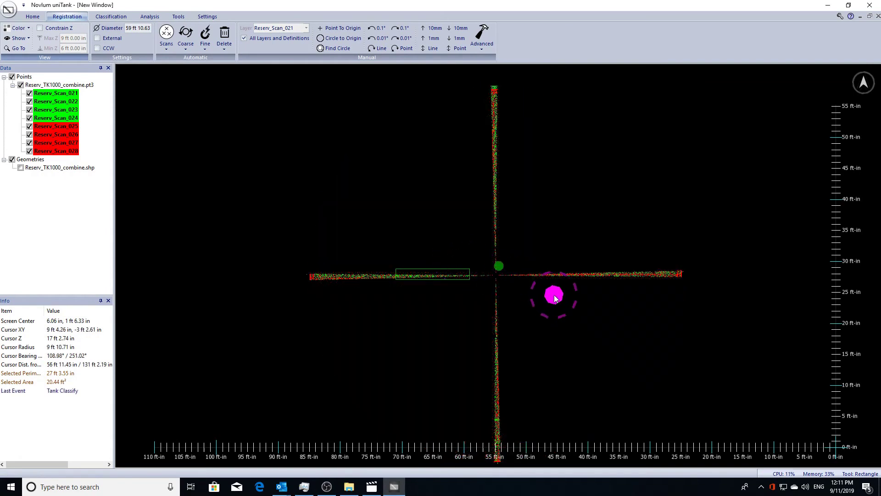
pyautogui.scroll(2, 559, 288)
pyautogui.moveTo(559, 285); pyautogui.dragTo(588, 317, button='middle')
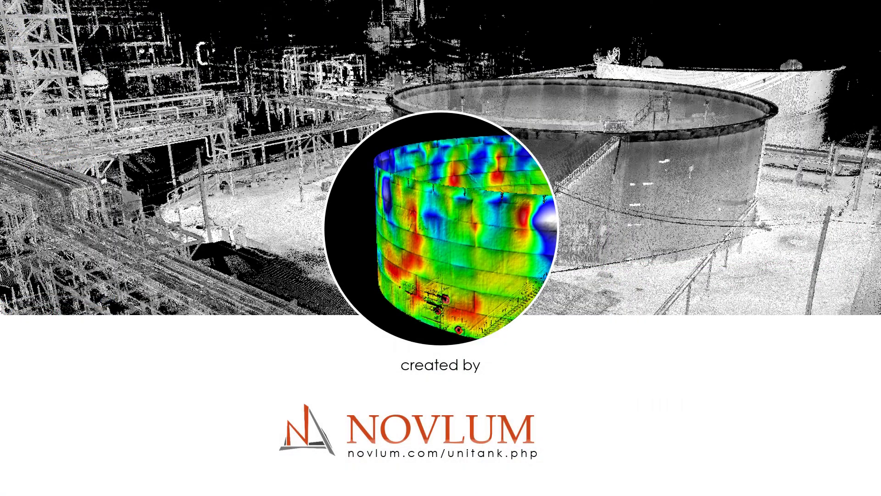